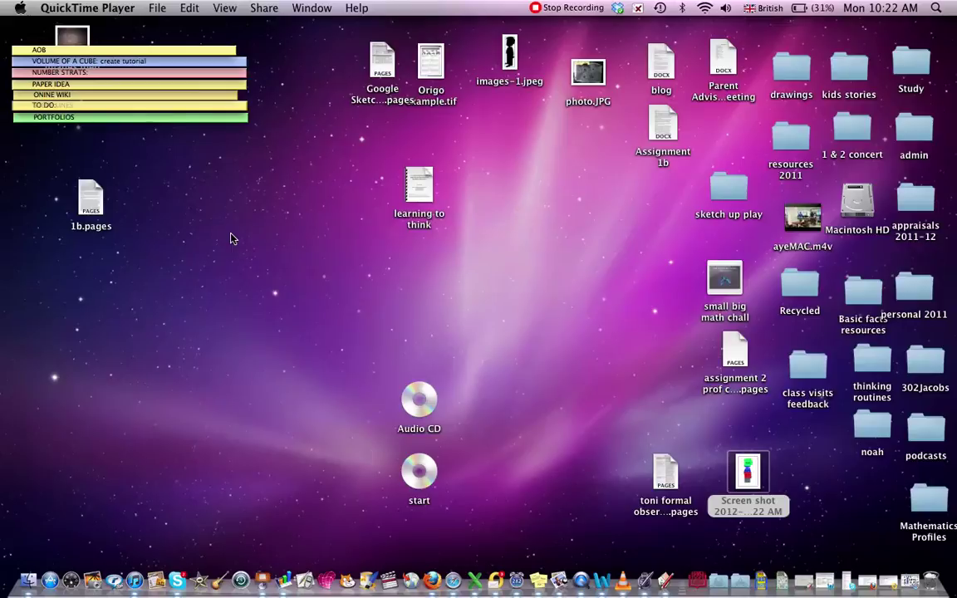
Launch Keynote, start a White-theme presentation, and delete the title placeholder
{"action": "left_click", "coordinate": [262, 581]}
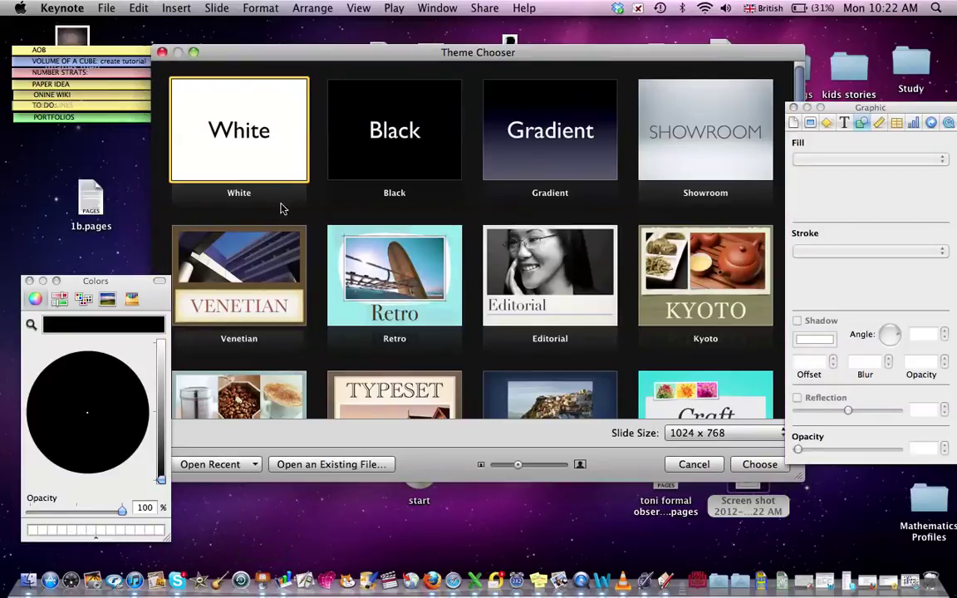
{"action": "left_click", "coordinate": [752, 467]}
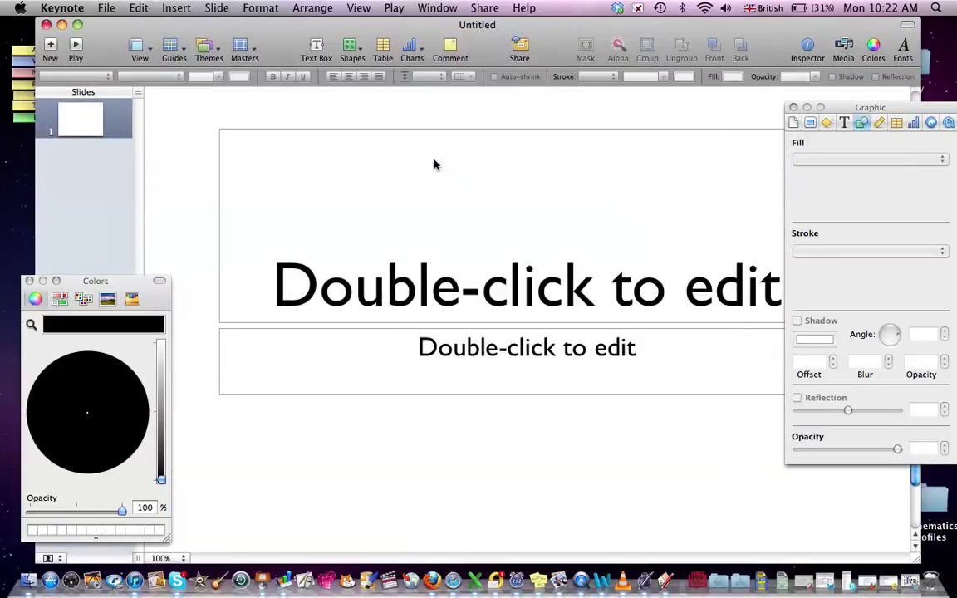
{"action": "left_click", "coordinate": [397, 197]}
{"action": "key", "text": "BackSpace"}
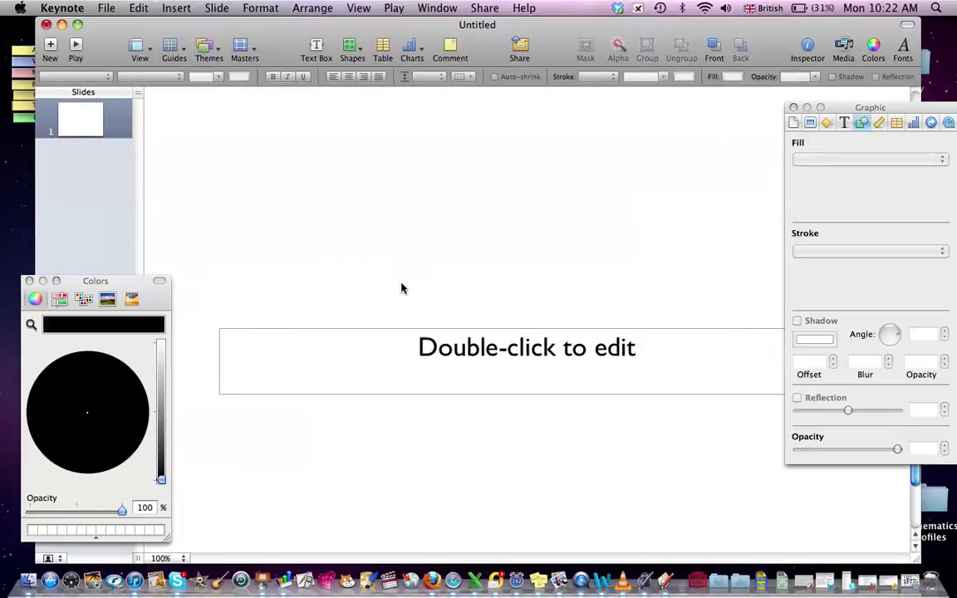
Move and resize the remaining text box into a tall, narrow column on the left
{"action": "left_click", "coordinate": [448, 357]}
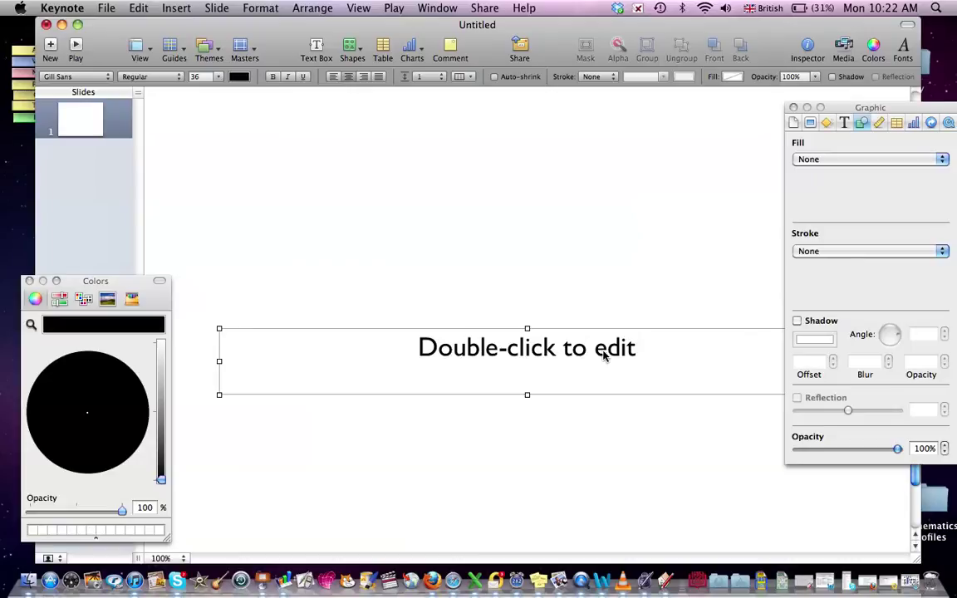
{"action": "left_click_drag", "start_coordinate": [604, 354], "coordinate": [480, 355]}
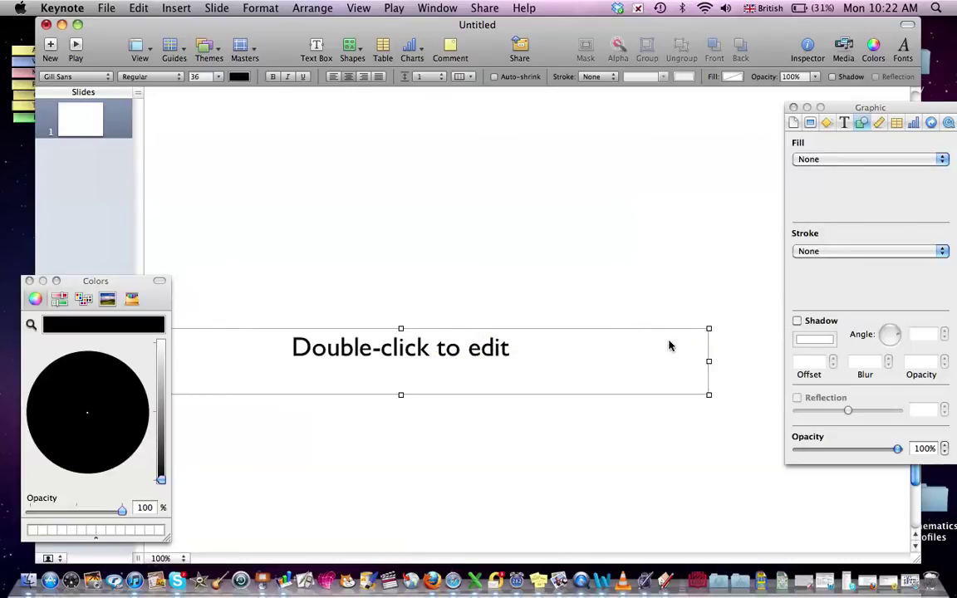
{"action": "left_click_drag", "start_coordinate": [402, 328], "coordinate": [394, 186]}
{"action": "left_click_drag", "start_coordinate": [709, 393], "coordinate": [406, 398]}
{"action": "left_click_drag", "start_coordinate": [328, 306], "coordinate": [438, 264]}
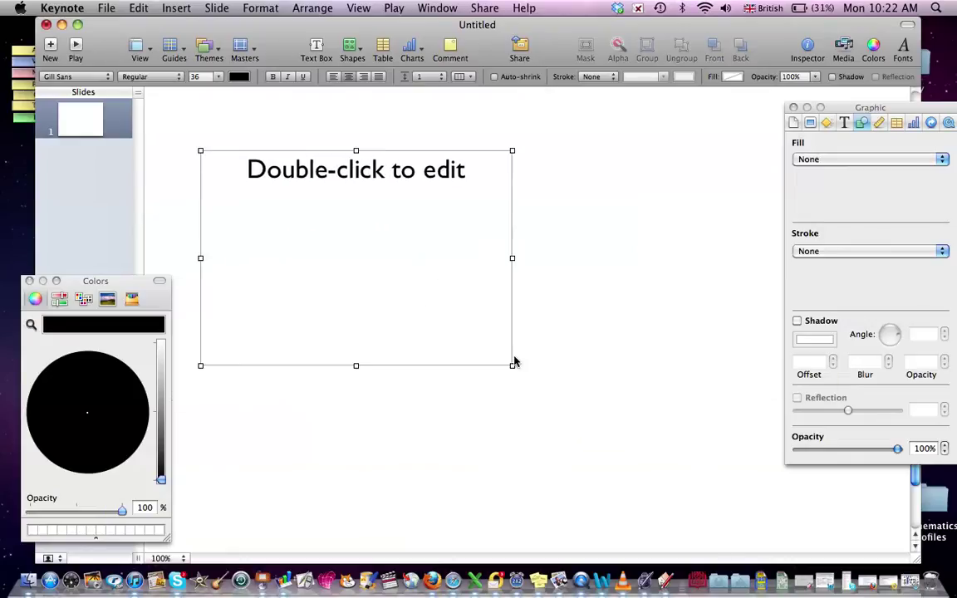
{"action": "left_click_drag", "start_coordinate": [514, 364], "coordinate": [372, 406]}
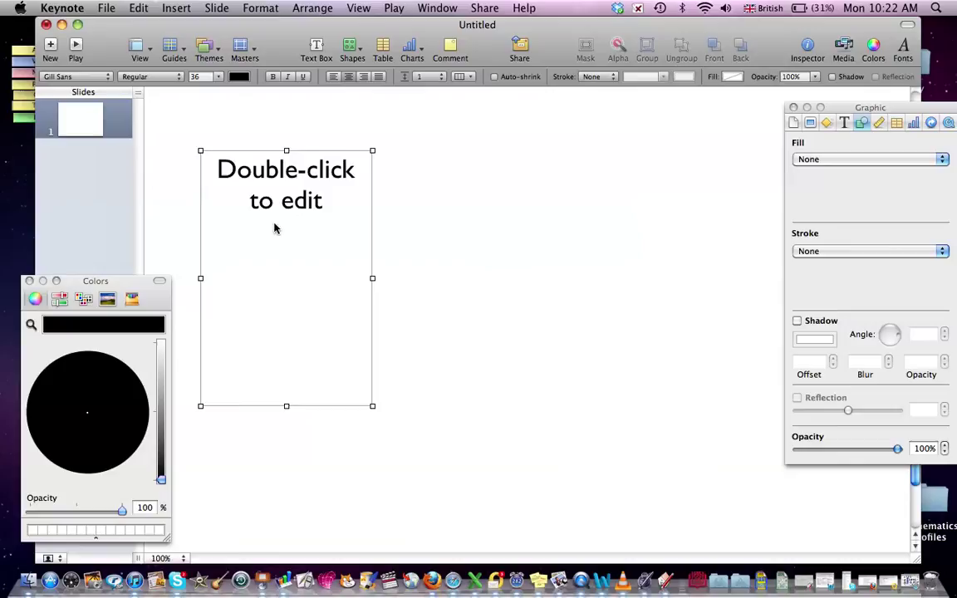
Type Maths - 20, English - 20 and Chinese - 20 on separate lines in the text box
{"action": "double_click", "coordinate": [281, 200]}
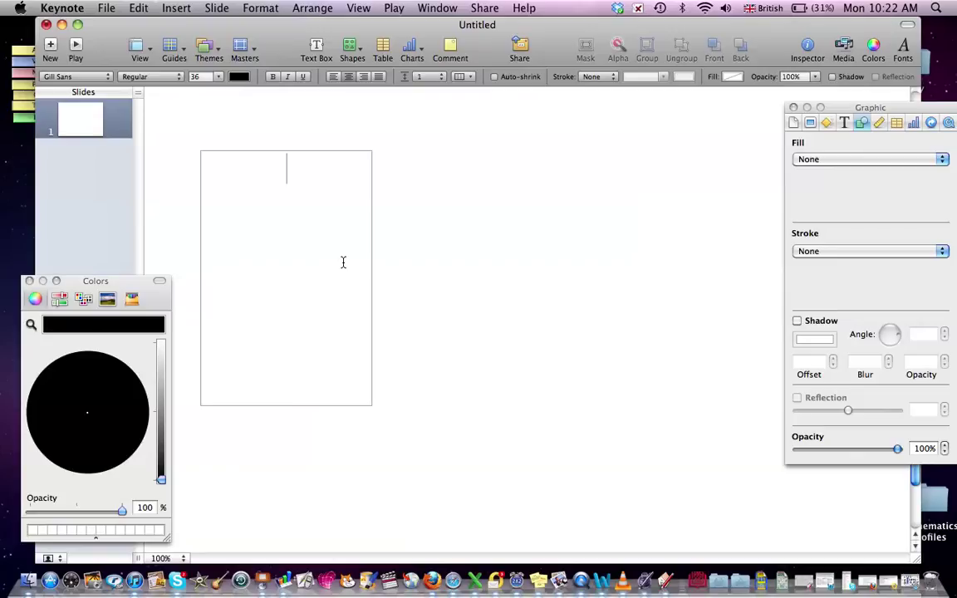
{"action": "type", "text": "Maths -"}
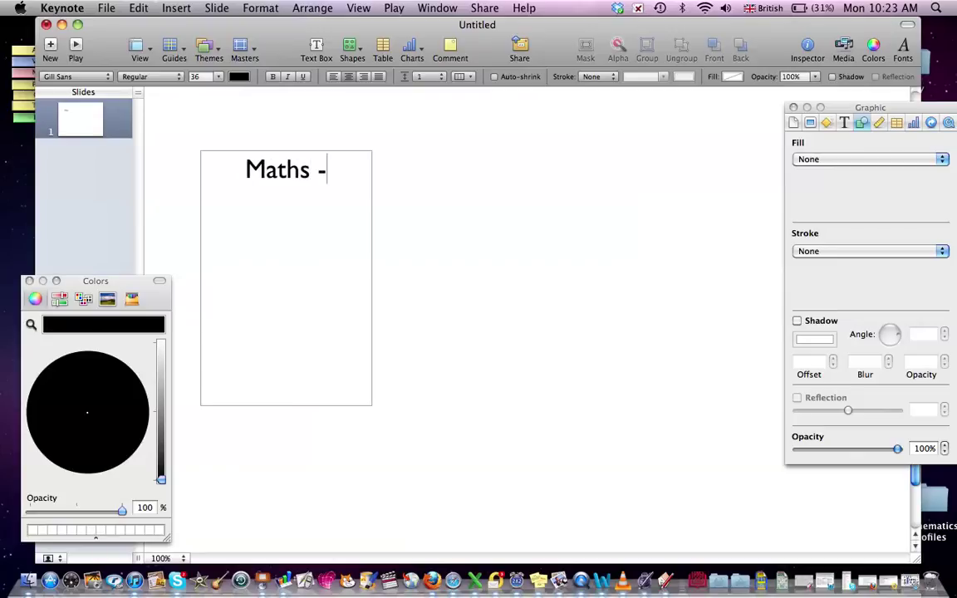
{"action": "type", "text": " 20 "}
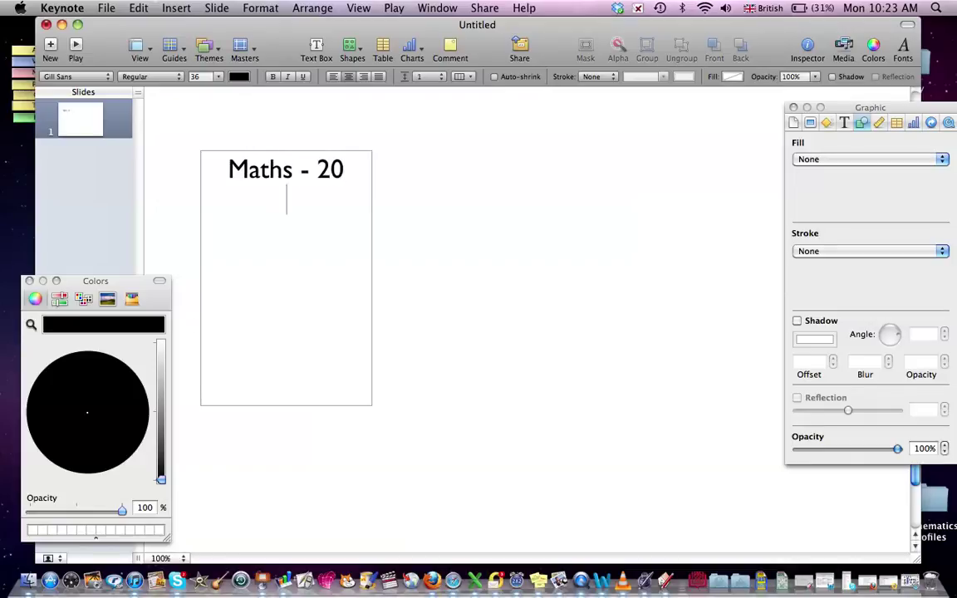
{"action": "type", "text": "English "}
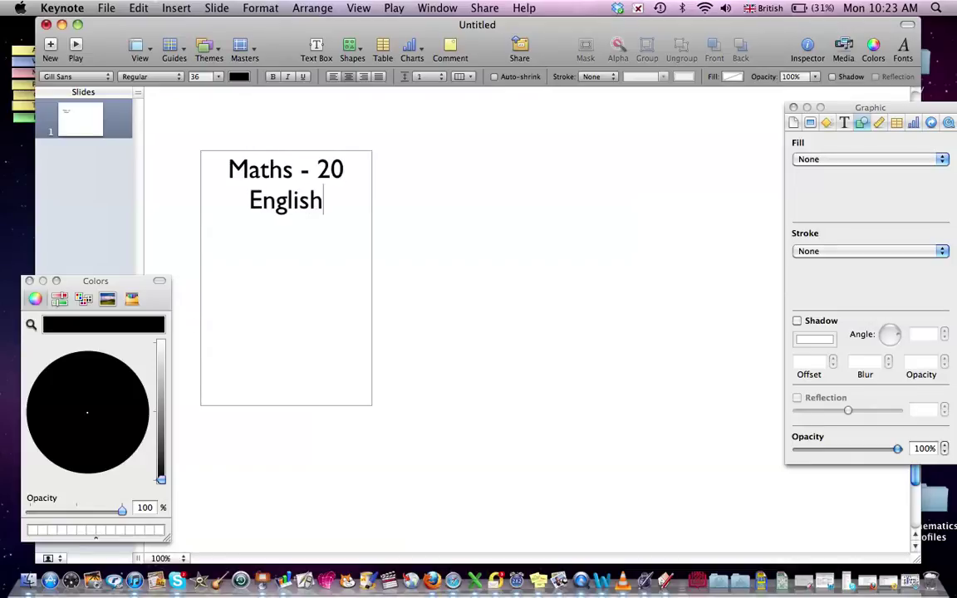
{"action": "type", "text": "- 20"}
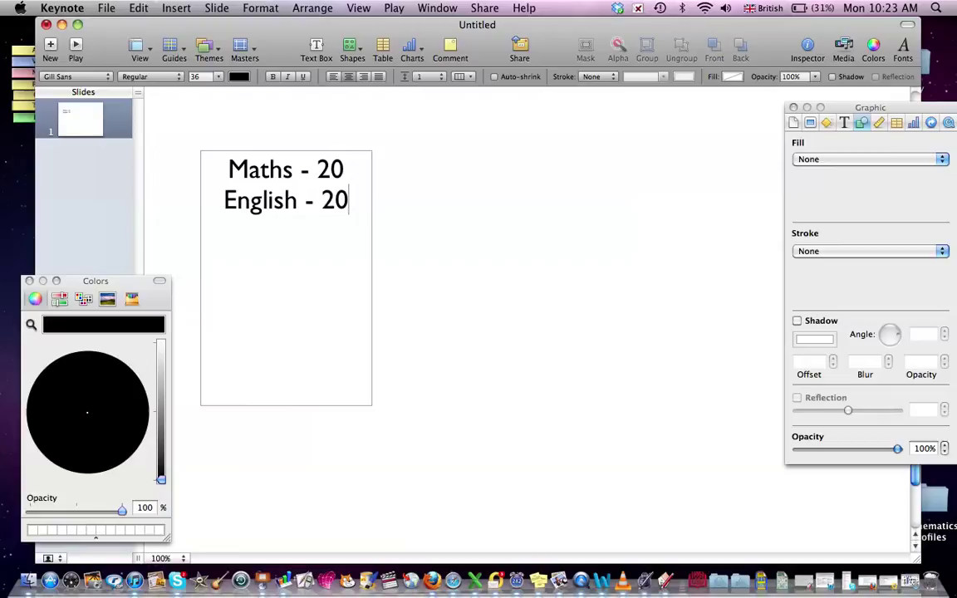
{"action": "key", "text": "Return"}
{"action": "type", "text": "Chinese "}
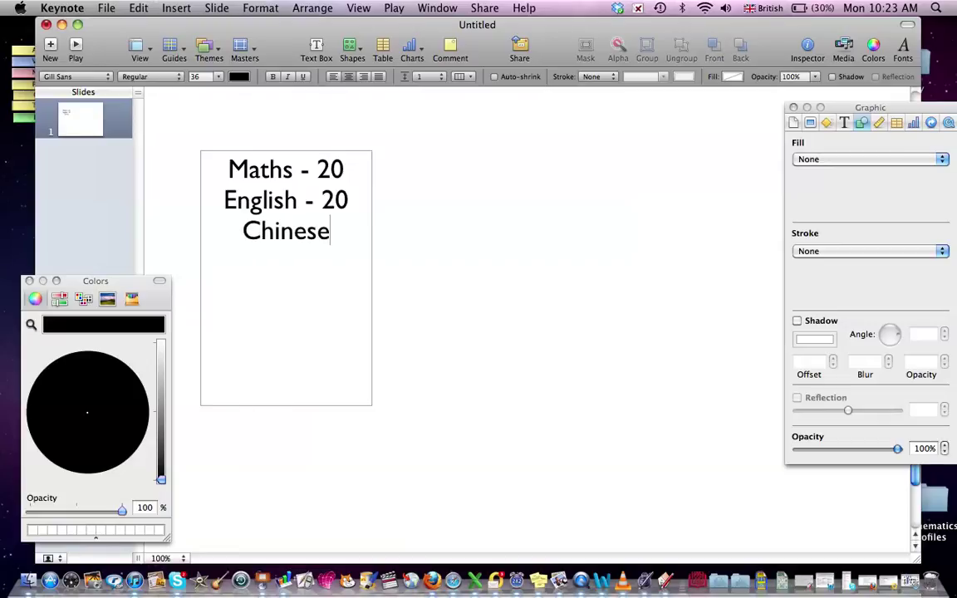
{"action": "type", "text": "- 20"}
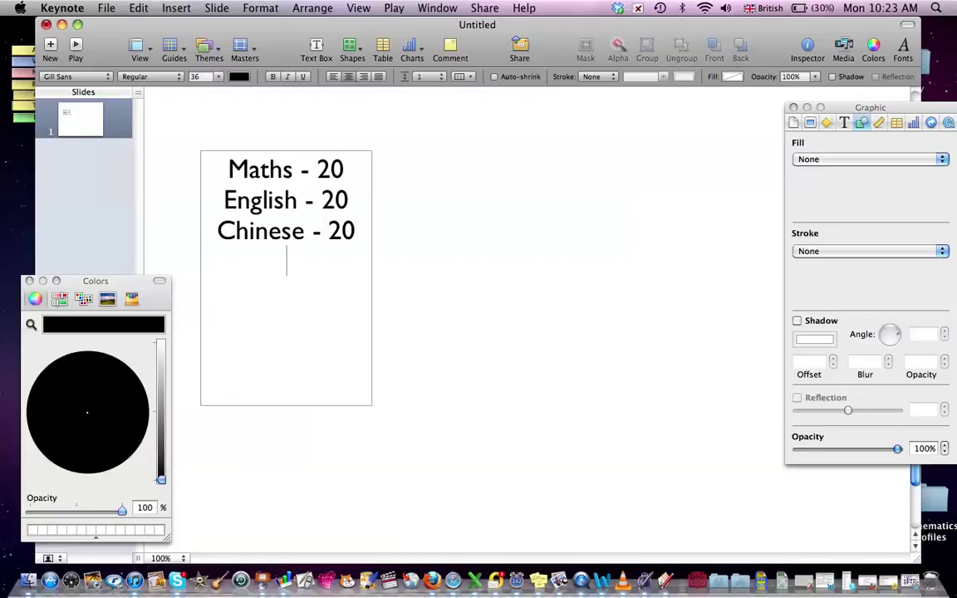
{"action": "key", "text": "Return"}
Add the lines IS - 15, Art - 6, PE - 10 and Music - 9
{"action": "type", "text": "IS - 15"}
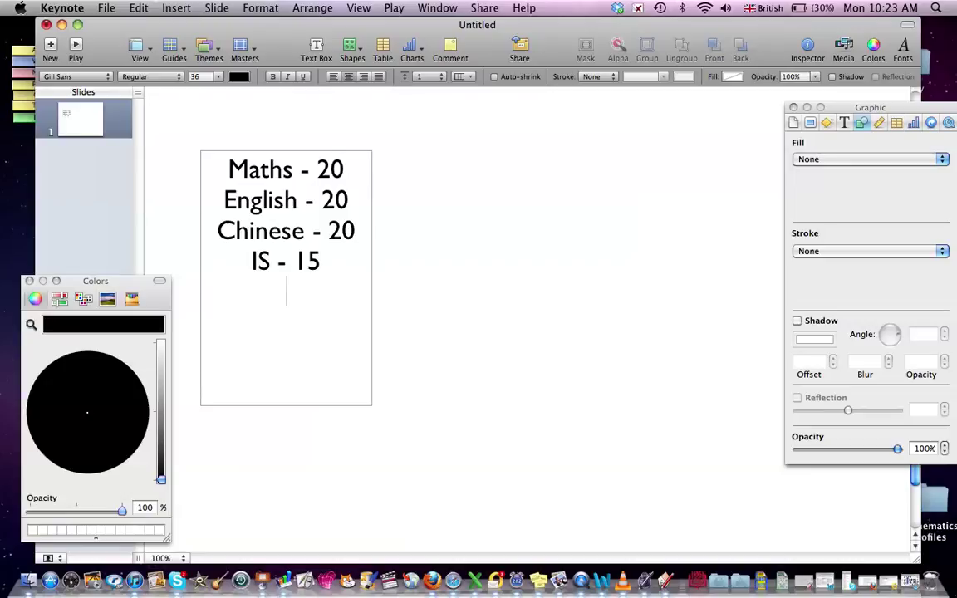
{"action": "key", "text": "Return"}
{"action": "type", "text": "Art - 6"}
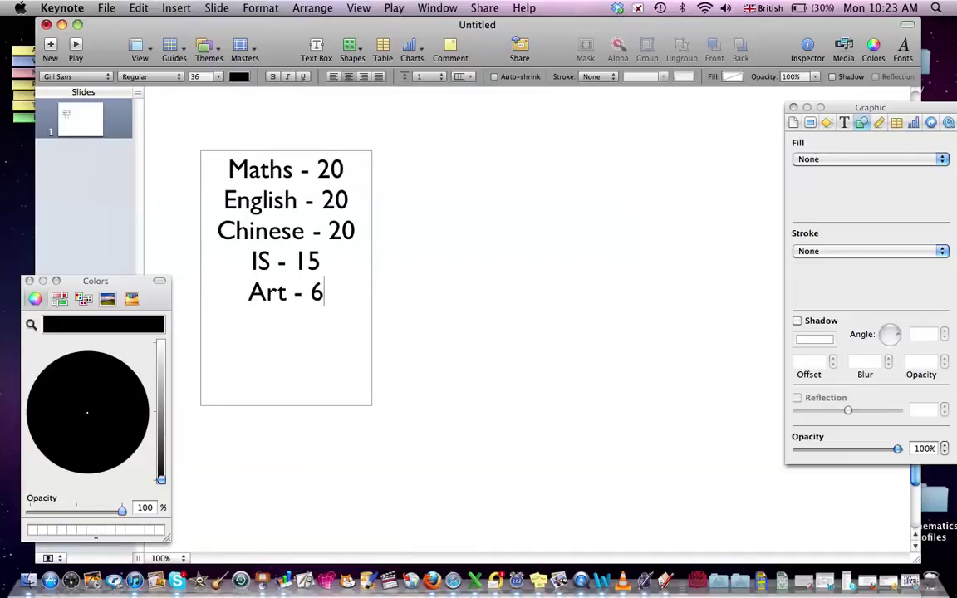
{"action": "key", "text": "Return"}
{"action": "type", "text": "PE "}
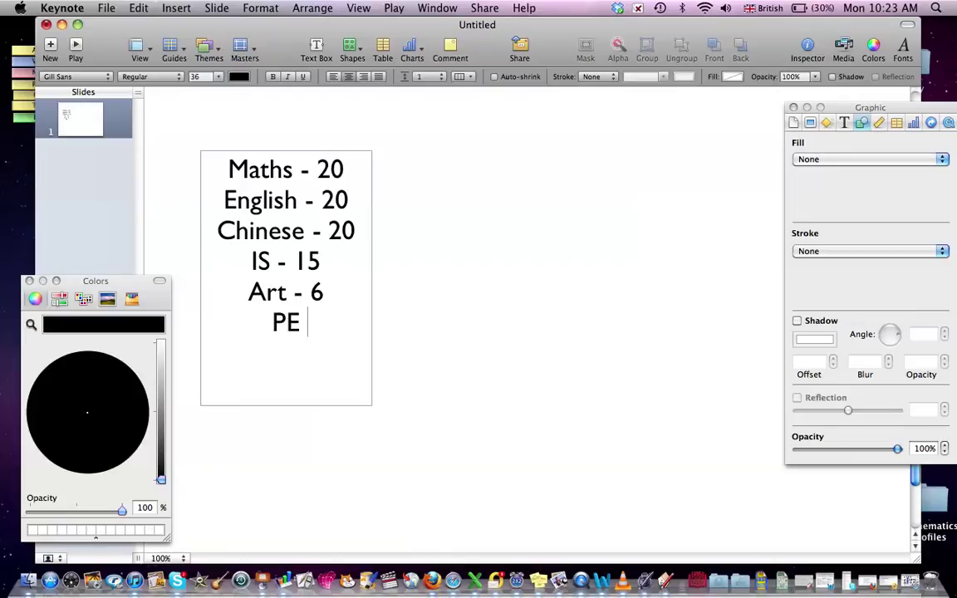
{"action": "type", "text": "- 10 "}
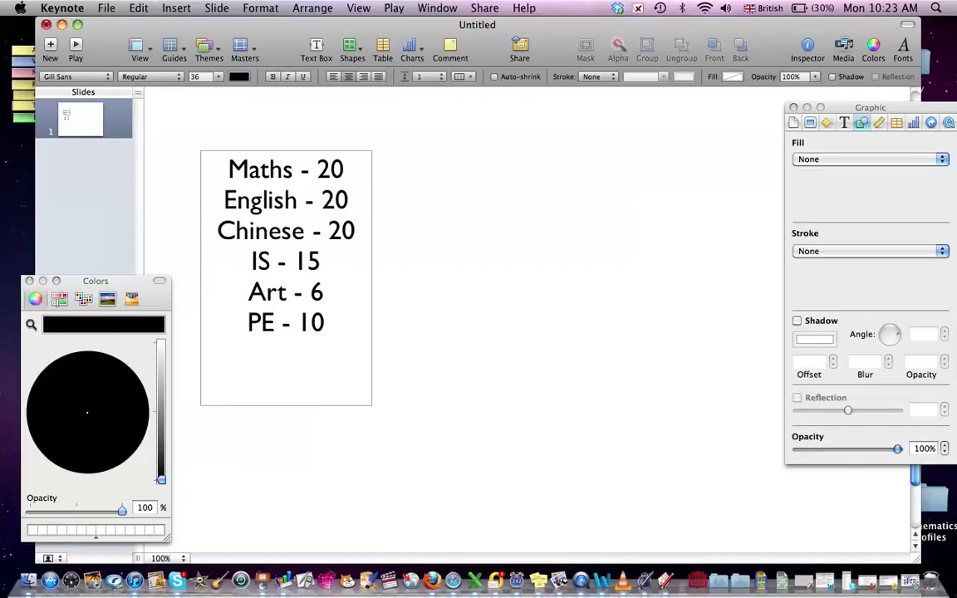
{"action": "type", "text": "Music"}
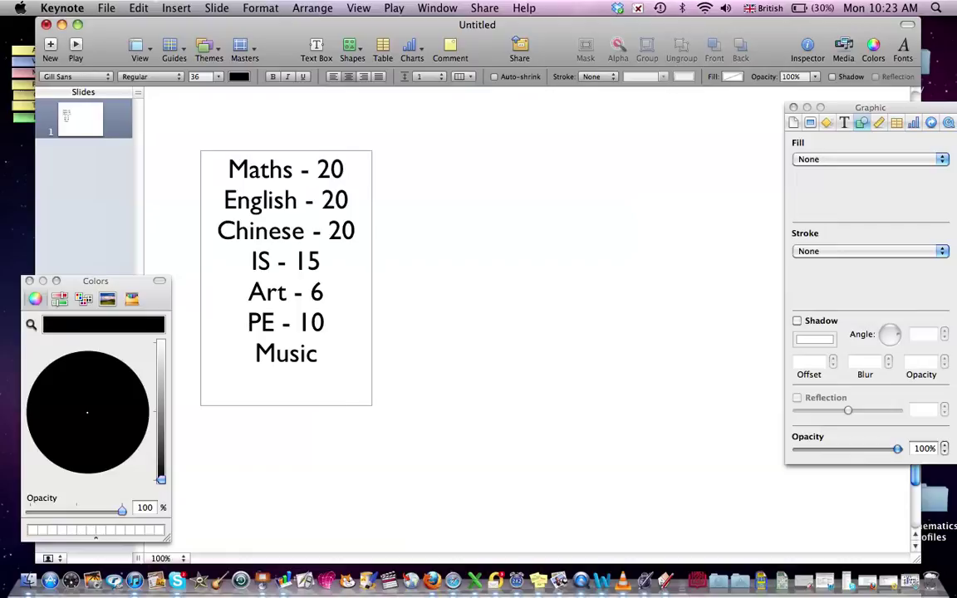
{"action": "type", "text": " - 9"}
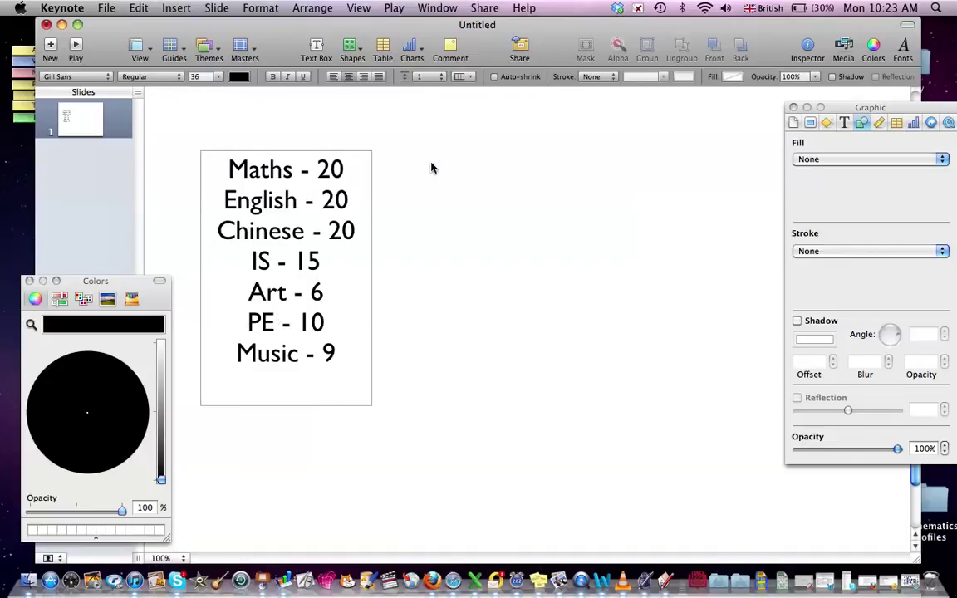
Move the subject list to the top-left and place images-1.jpeg beside it, enlarged
{"action": "left_click", "coordinate": [390, 154]}
{"action": "left_click_drag", "start_coordinate": [348, 173], "coordinate": [309, 134]}
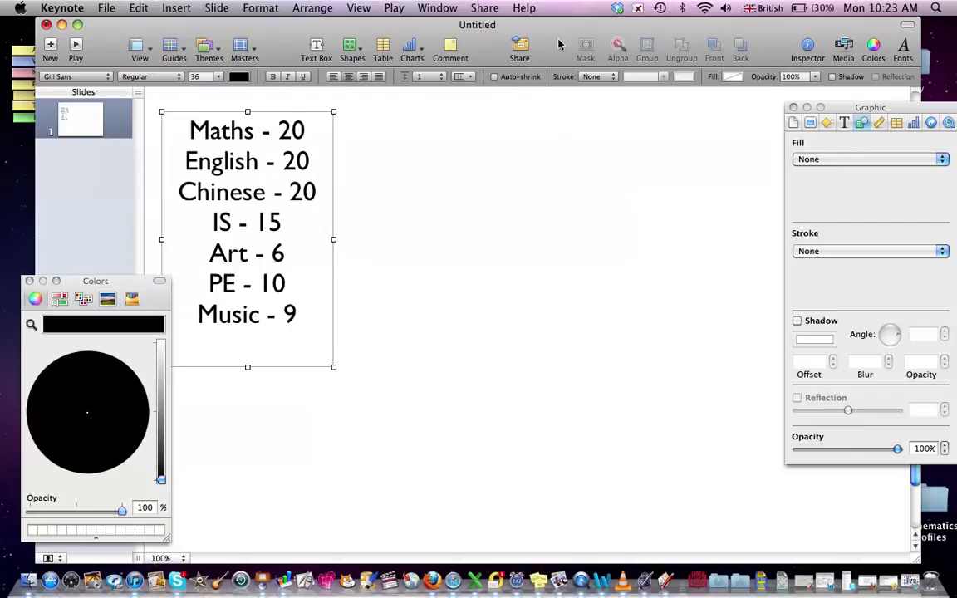
{"action": "left_click_drag", "start_coordinate": [558, 57], "coordinate": [564, 128]}
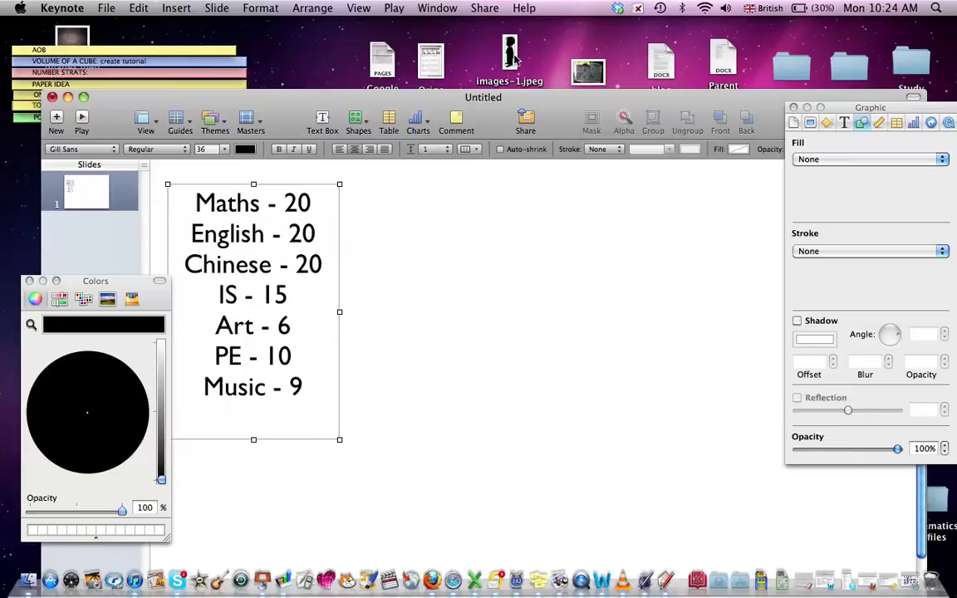
{"action": "left_click_drag", "start_coordinate": [516, 58], "coordinate": [540, 337]}
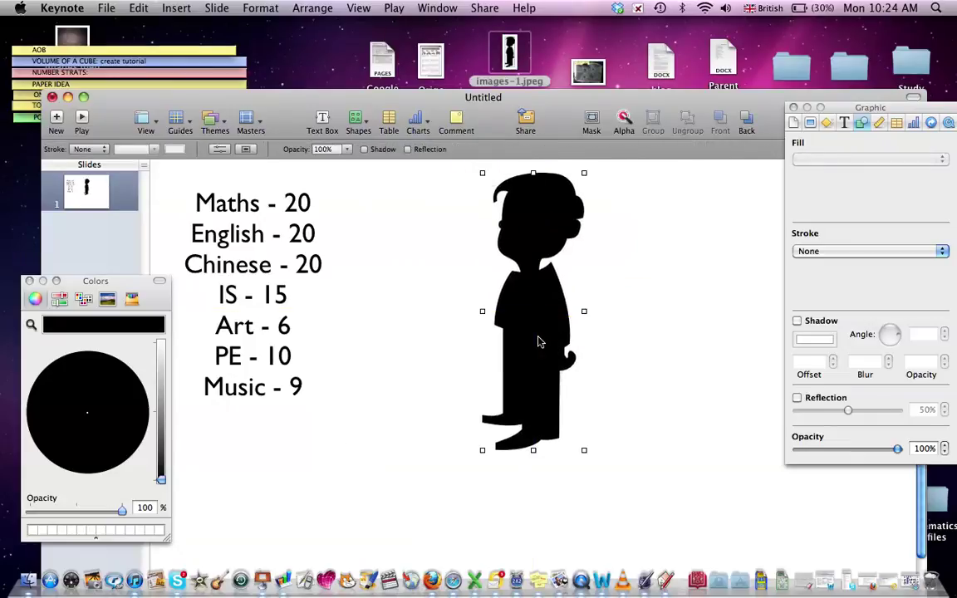
{"action": "left_click_drag", "start_coordinate": [552, 125], "coordinate": [542, 60]}
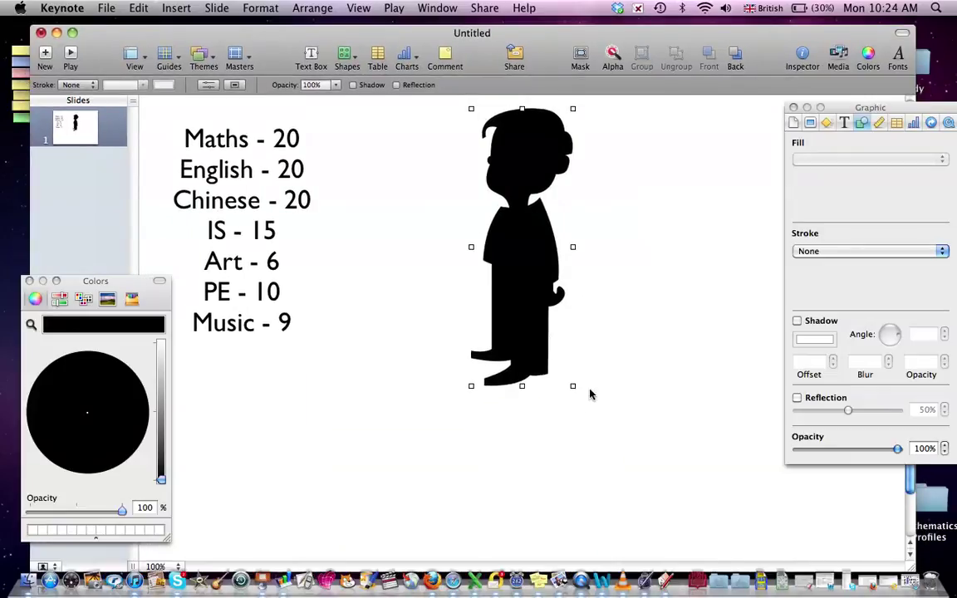
{"action": "left_click_drag", "start_coordinate": [573, 385], "coordinate": [619, 458]}
{"action": "left_click_drag", "start_coordinate": [527, 335], "coordinate": [515, 369]}
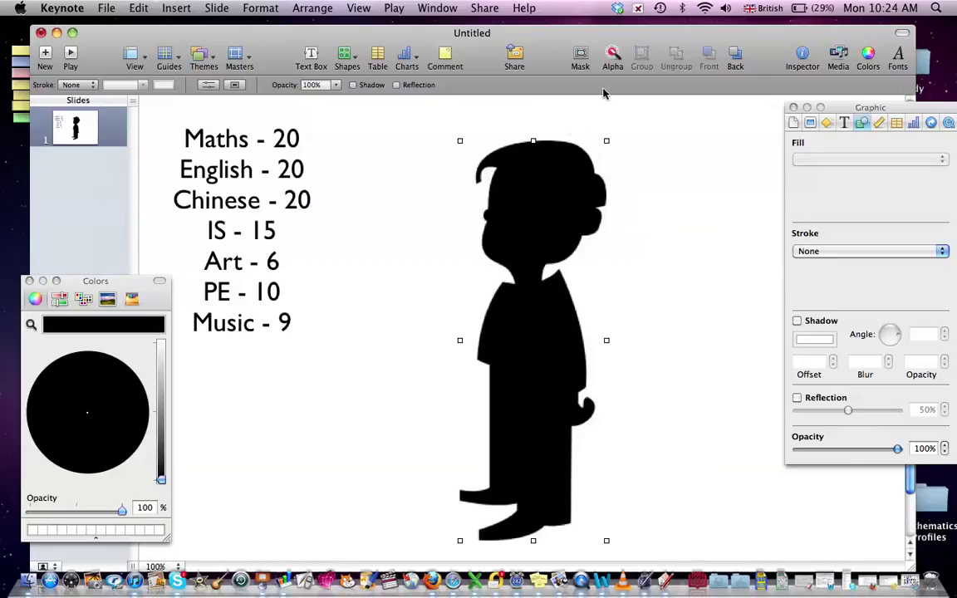
Use Instant Alpha on the silhouette to mark its black fill as transparent
{"action": "left_click", "coordinate": [612, 60]}
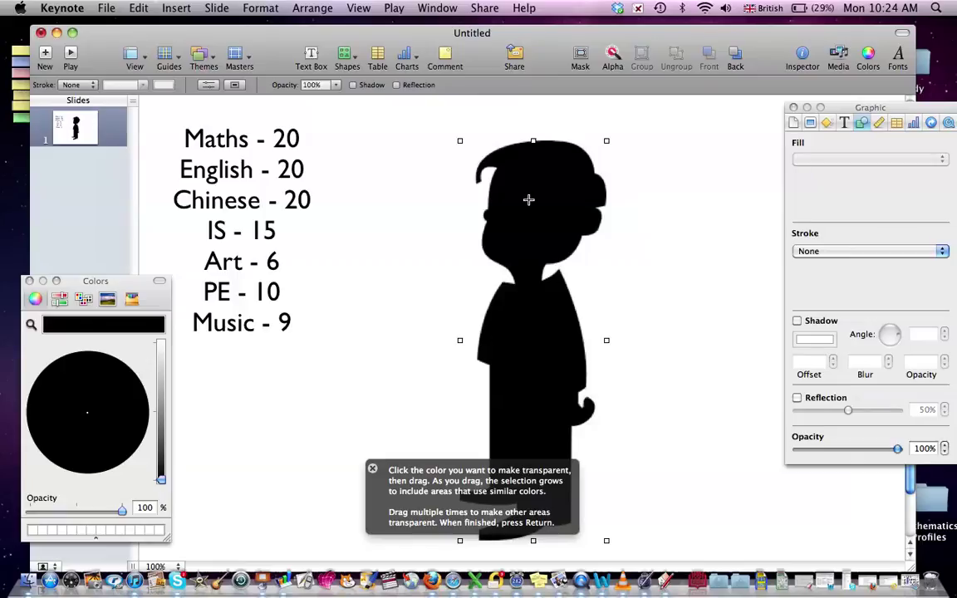
{"action": "left_click_drag", "start_coordinate": [528, 193], "coordinate": [528, 193]}
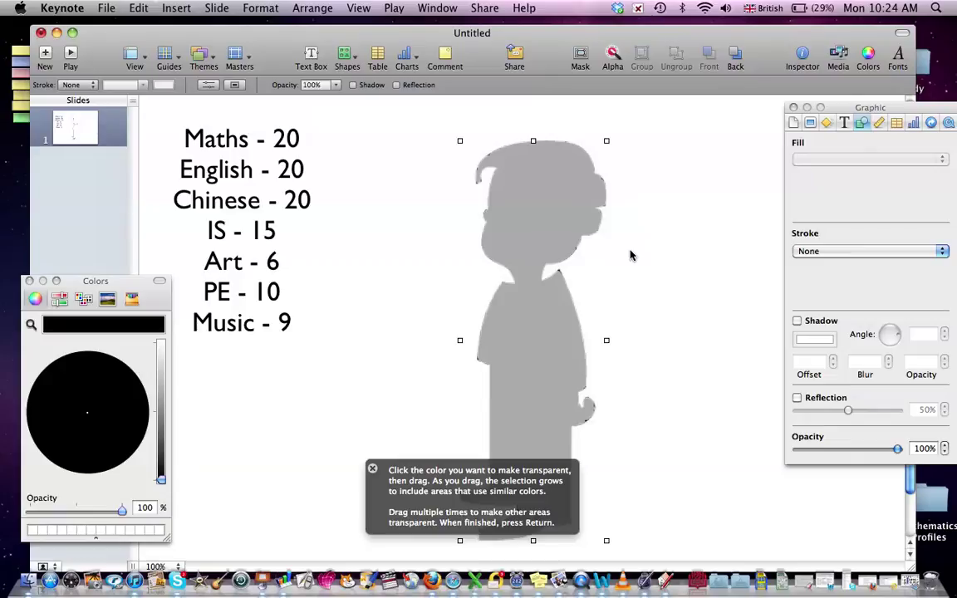
Insert a square over the boy's head and send it behind the silhouette
{"action": "left_click", "coordinate": [344, 56]}
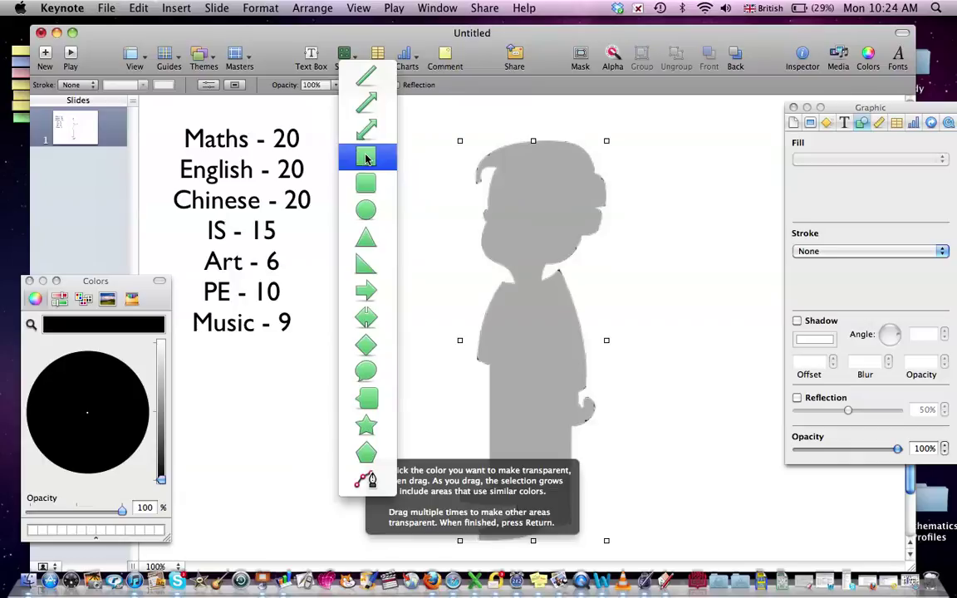
{"action": "left_click", "coordinate": [365, 156]}
{"action": "left_click_drag", "start_coordinate": [510, 325], "coordinate": [532, 201]}
{"action": "right_click", "coordinate": [532, 200]}
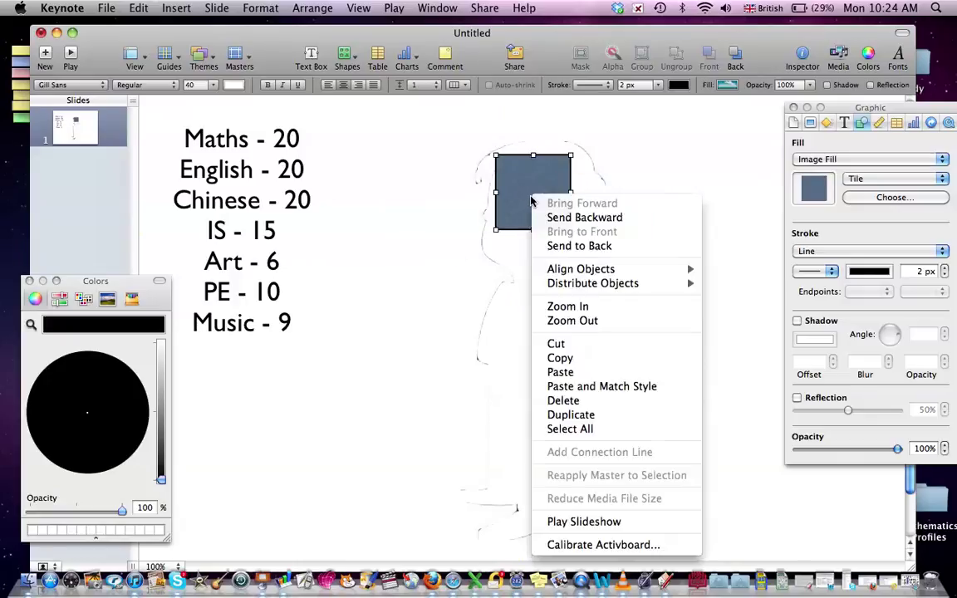
{"action": "left_click", "coordinate": [536, 245]}
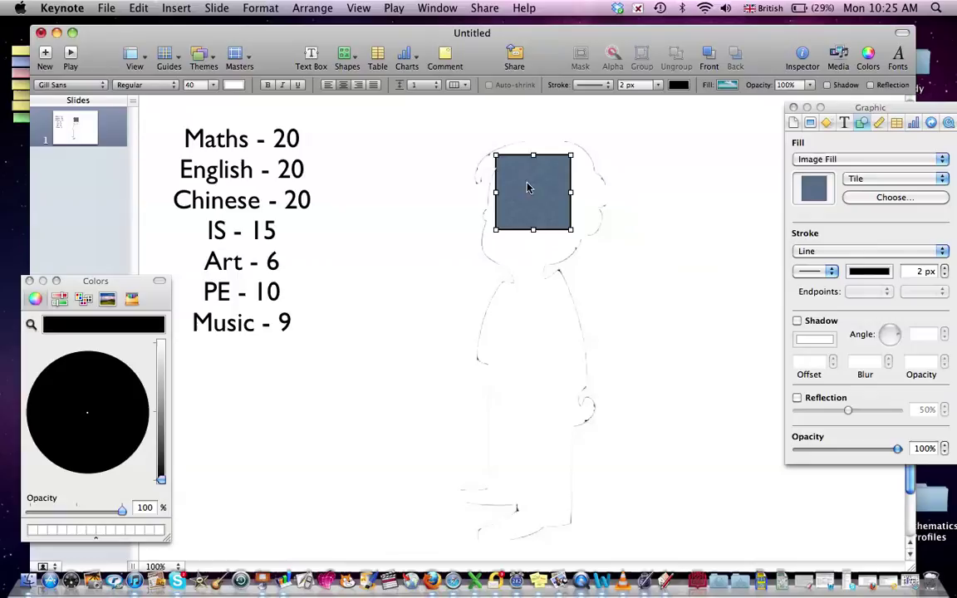
Move and enlarge the square so it covers the whole boy figure
{"action": "left_click_drag", "start_coordinate": [527, 187], "coordinate": [473, 178]}
{"action": "left_click", "coordinate": [462, 194]}
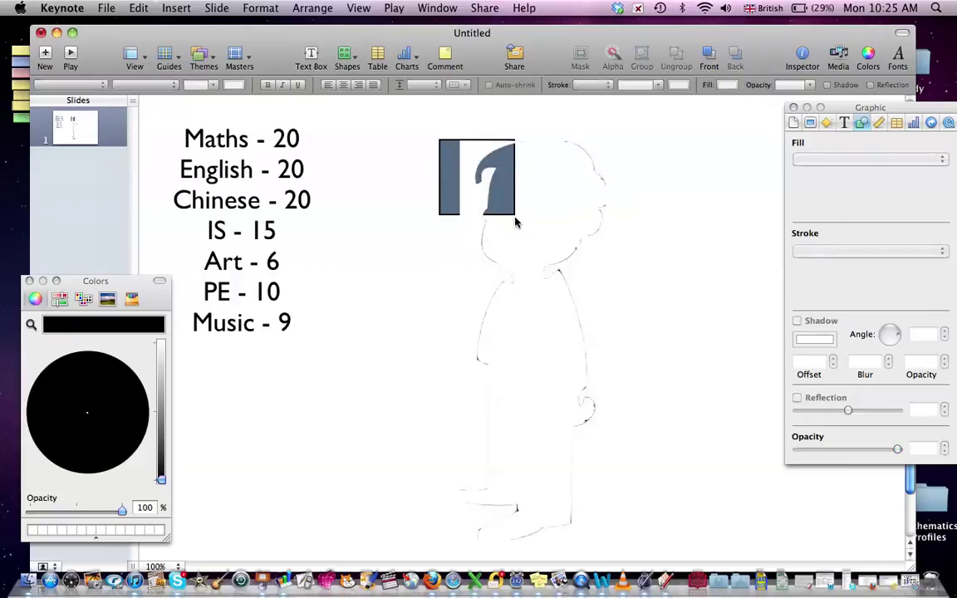
{"action": "left_click", "coordinate": [462, 194]}
{"action": "left_click_drag", "start_coordinate": [514, 214], "coordinate": [641, 474]}
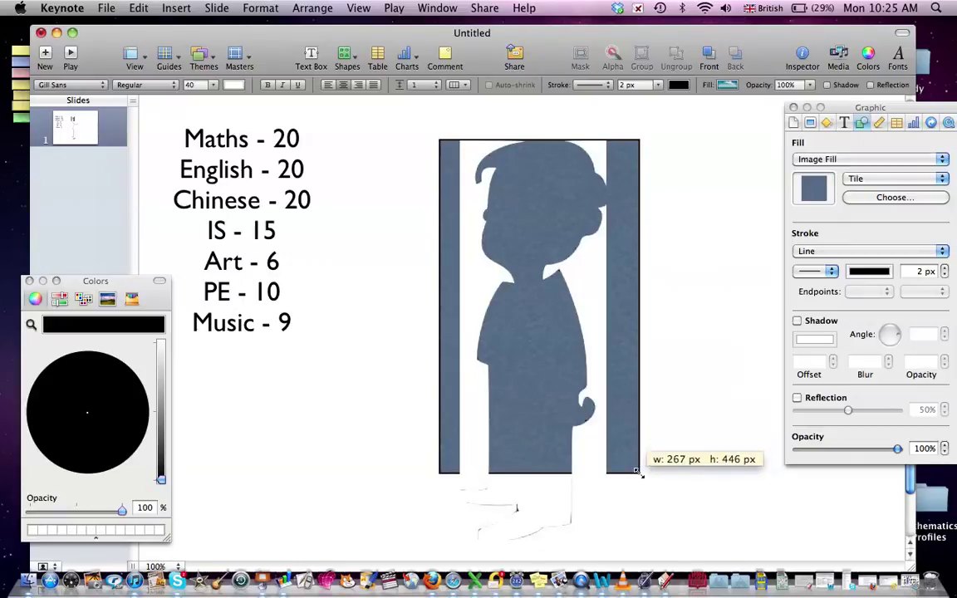
{"action": "left_click_drag", "start_coordinate": [639, 474], "coordinate": [639, 473]}
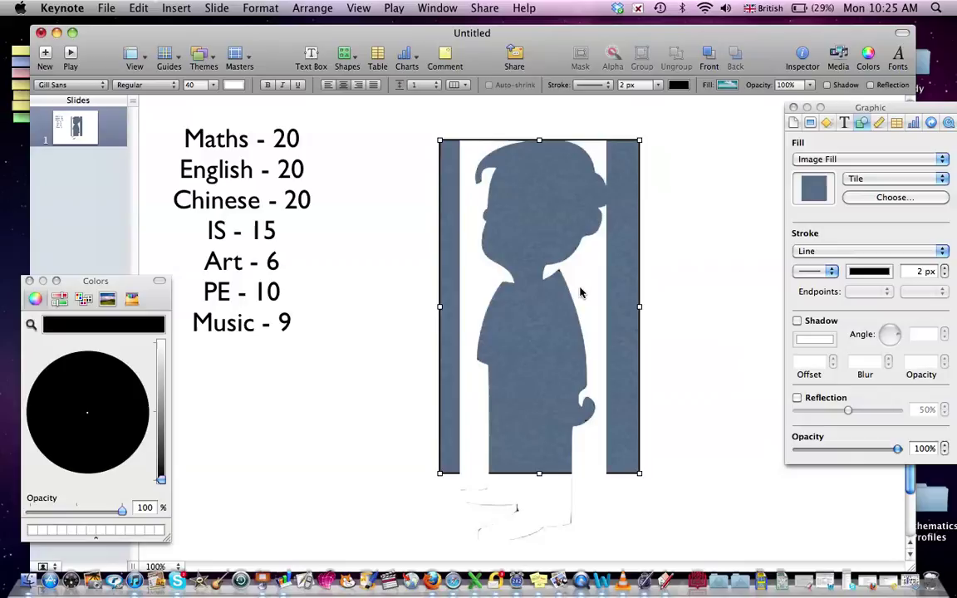
{"action": "mouse_move", "coordinate": [620, 264]}
{"action": "left_mouse_down"}
{"action": "mouse_move", "coordinate": [376, 283]}
{"action": "mouse_move", "coordinate": [574, 236]}
{"action": "mouse_move", "coordinate": [615, 234]}
{"action": "mouse_move", "coordinate": [607, 240]}
{"action": "mouse_move", "coordinate": [637, 265]}
{"action": "left_mouse_up"}
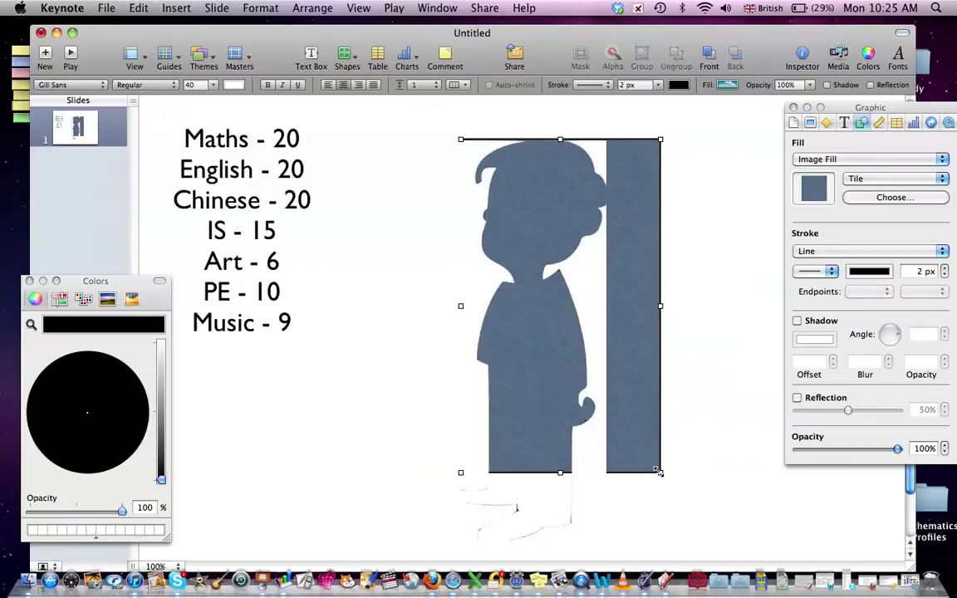
Shrink the backing rectangle down to cover just the boy's head
{"action": "left_click_drag", "start_coordinate": [657, 471], "coordinate": [601, 192]}
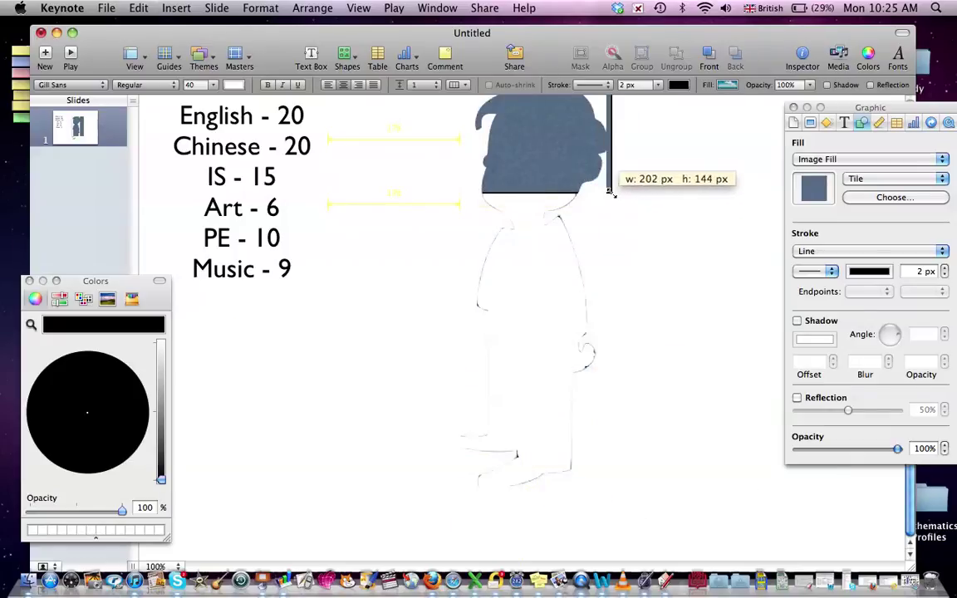
{"action": "left_click_drag", "start_coordinate": [610, 192], "coordinate": [605, 195]}
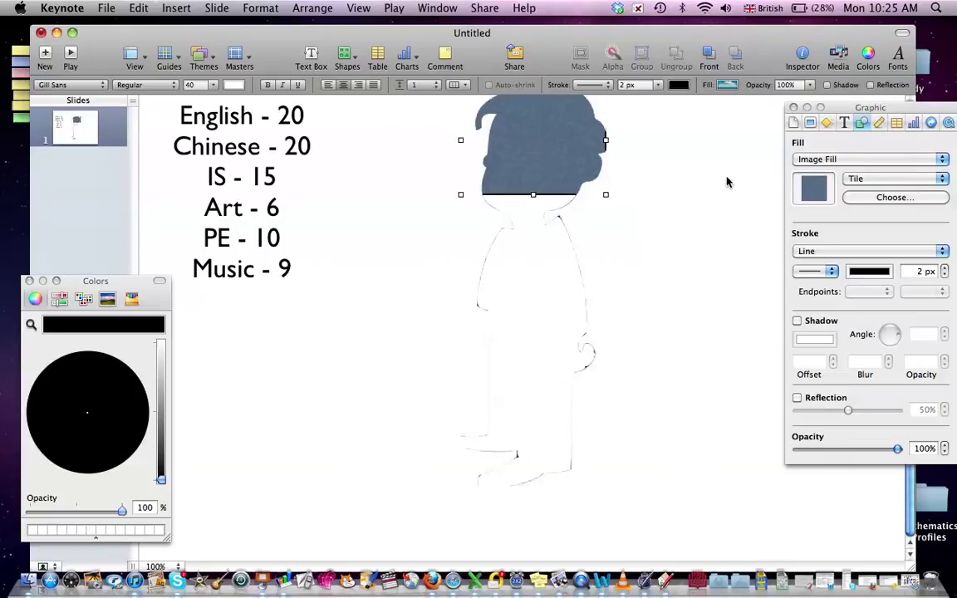
{"action": "scroll", "coordinate": [720, 183], "scroll_direction": "up", "scroll_amount": 2}
Give the head rectangle a solid blue colour fill and refit it over the head
{"action": "left_click", "coordinate": [881, 158]}
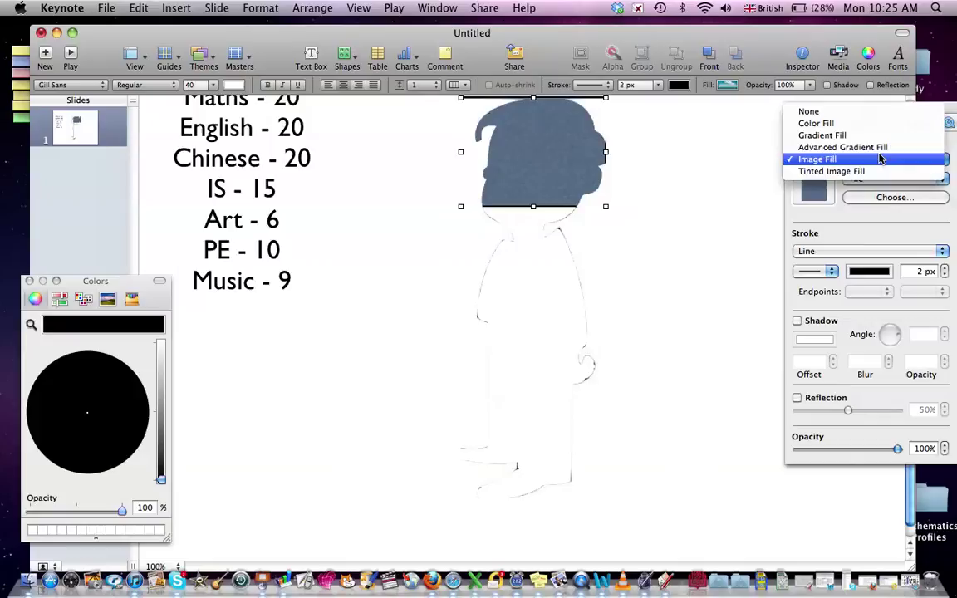
{"action": "left_click", "coordinate": [856, 123]}
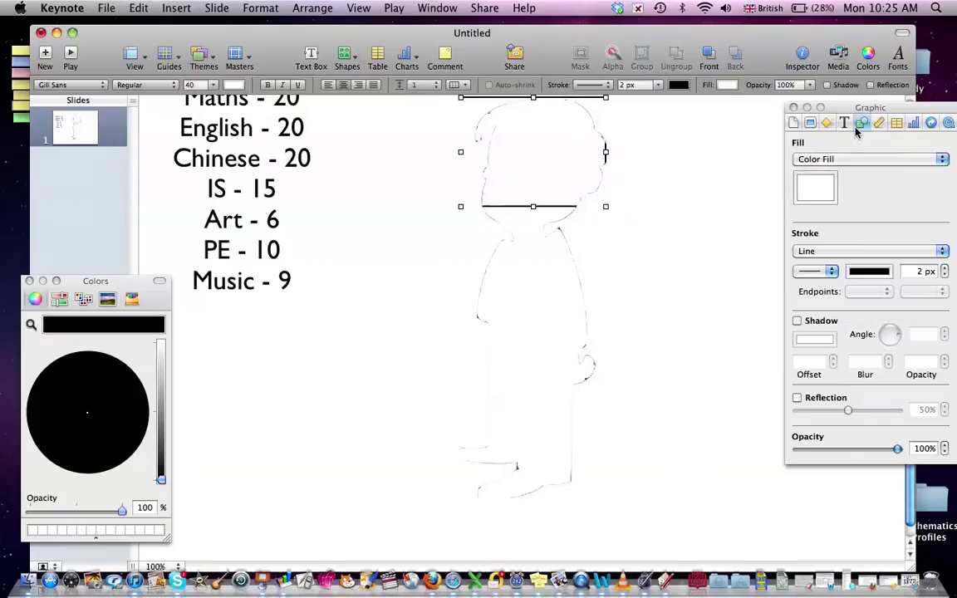
{"action": "left_click", "coordinate": [815, 188]}
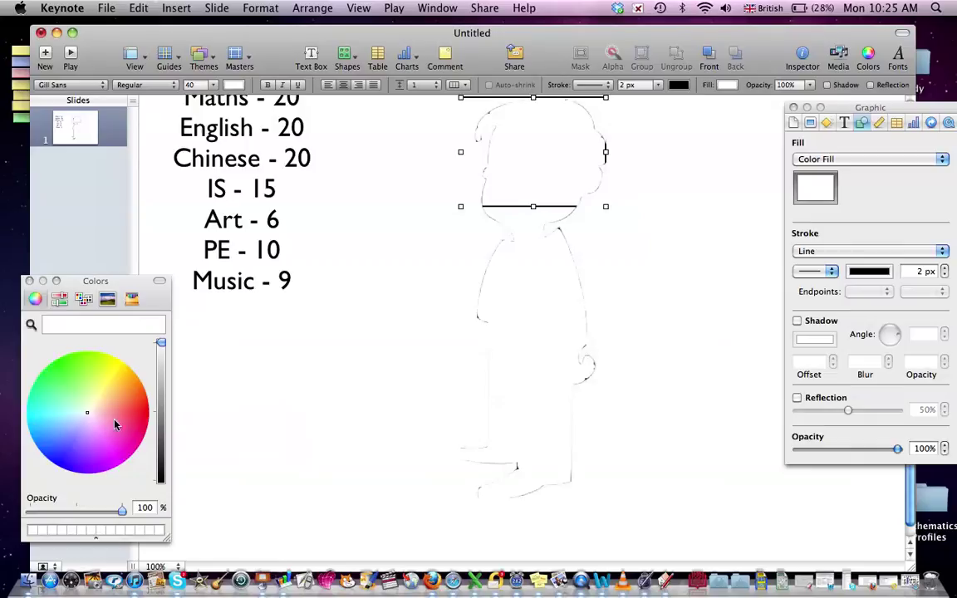
{"action": "left_click", "coordinate": [53, 452]}
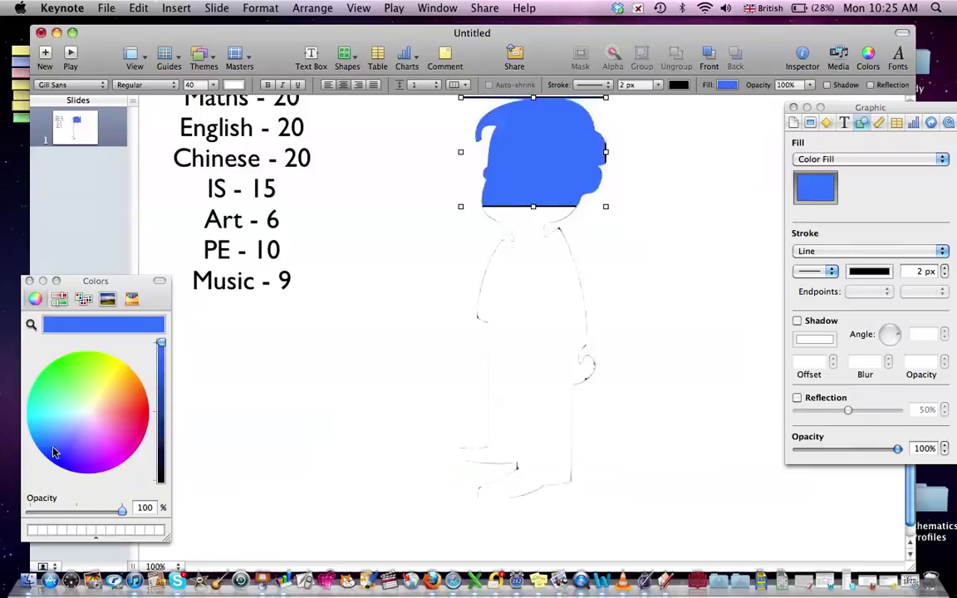
{"action": "left_click_drag", "start_coordinate": [461, 97], "coordinate": [462, 100]}
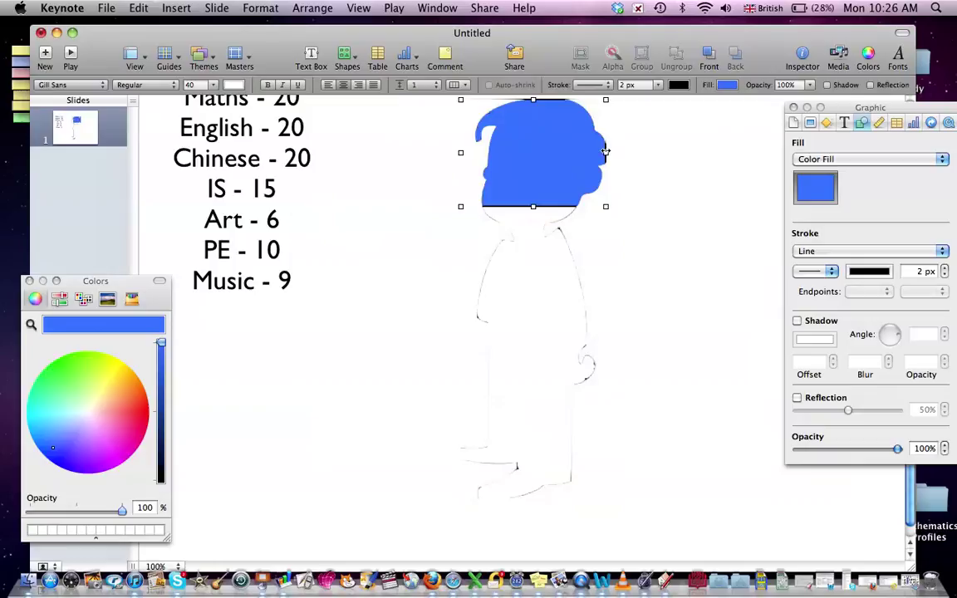
{"action": "mouse_move", "coordinate": [605, 151]}
{"action": "left_mouse_down"}
{"action": "mouse_move", "coordinate": [617, 150]}
{"action": "mouse_move", "coordinate": [605, 151]}
{"action": "left_mouse_up"}
{"action": "scroll", "coordinate": [341, 207], "scroll_direction": "up", "scroll_amount": 1}
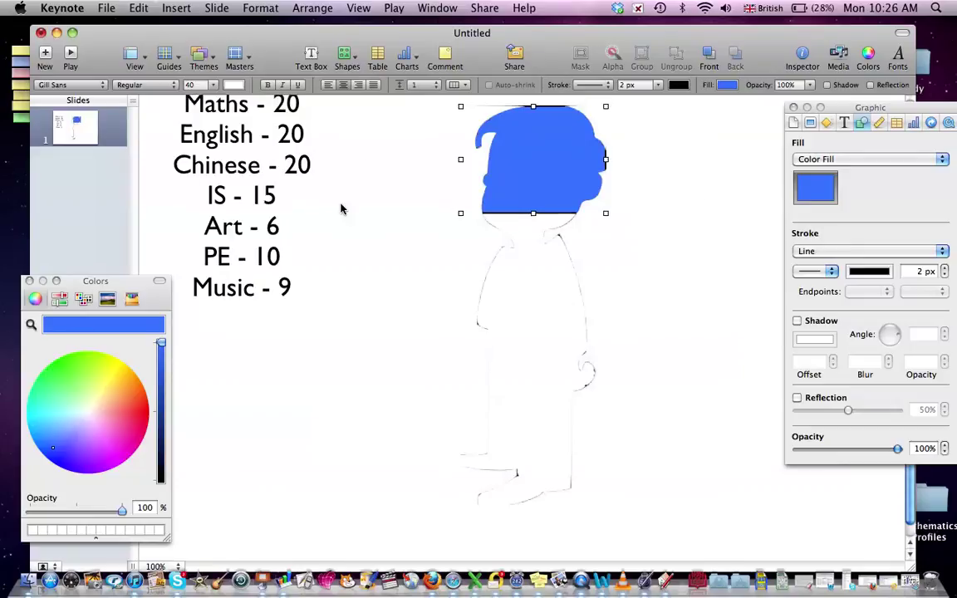
Insert a new rectangle under the head and raise the blue head box's bottom edge
{"action": "left_click", "coordinate": [345, 55]}
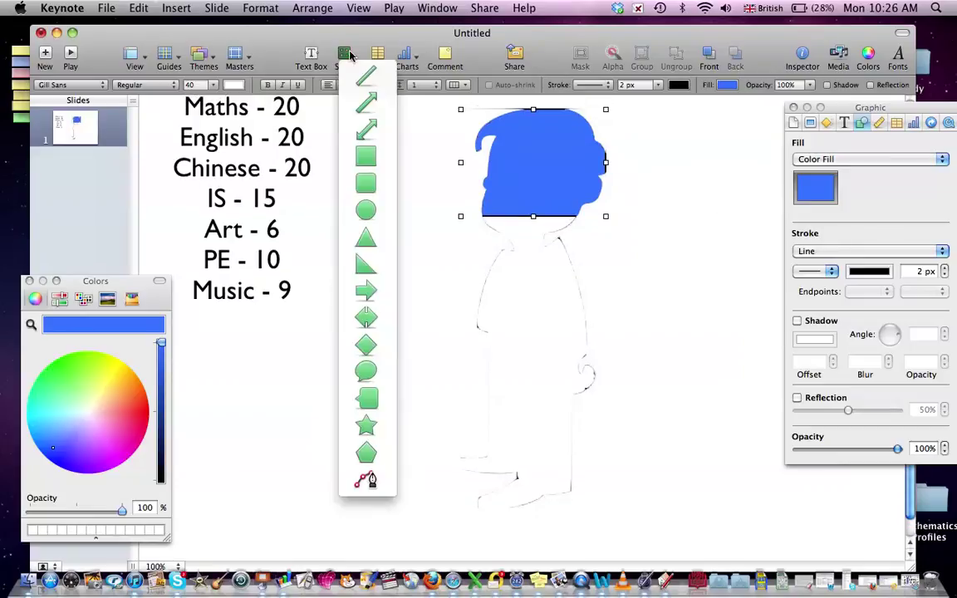
{"action": "left_click", "coordinate": [332, 143]}
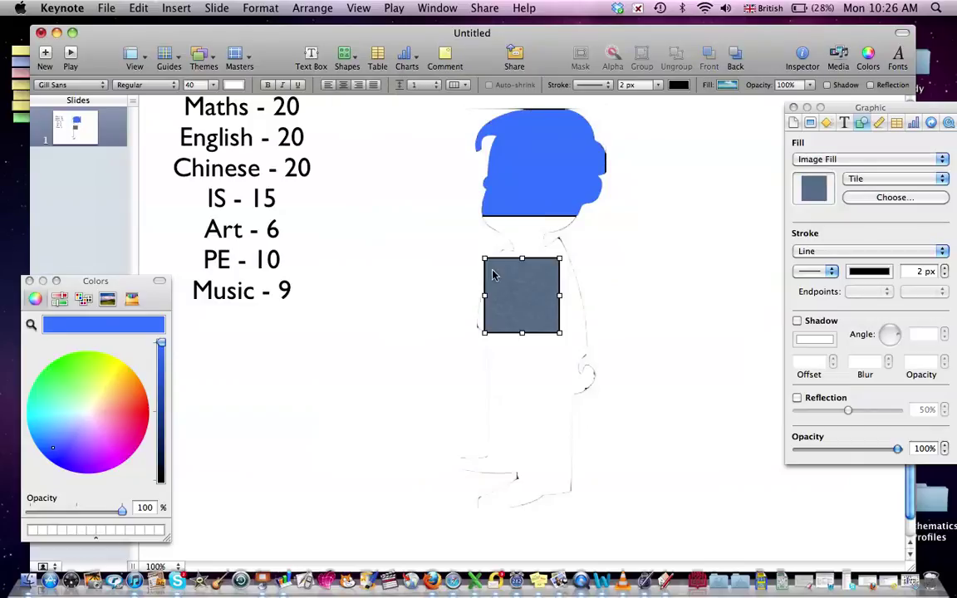
{"action": "left_click_drag", "start_coordinate": [490, 275], "coordinate": [451, 237]}
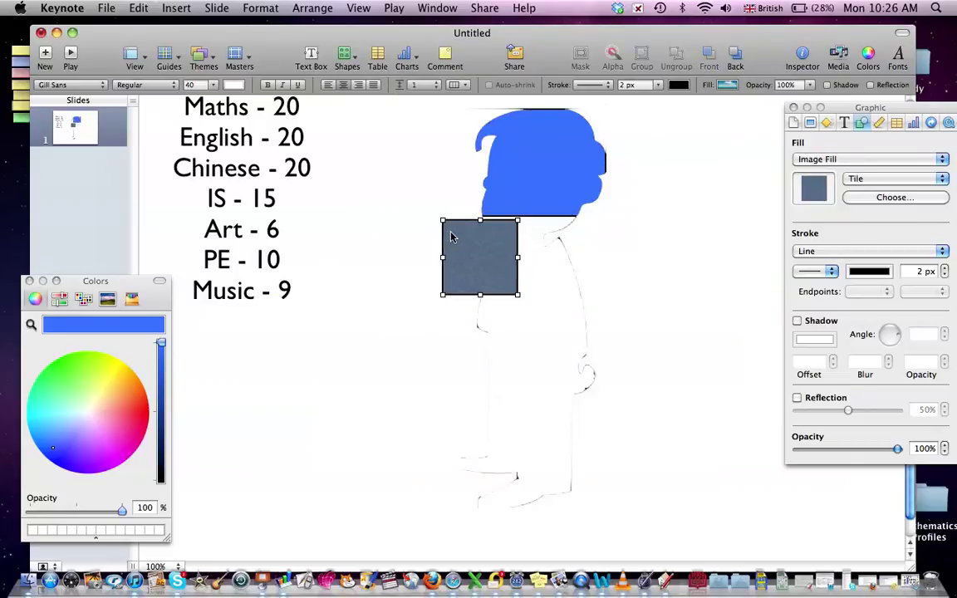
{"action": "left_click_drag", "start_coordinate": [517, 294], "coordinate": [520, 286]}
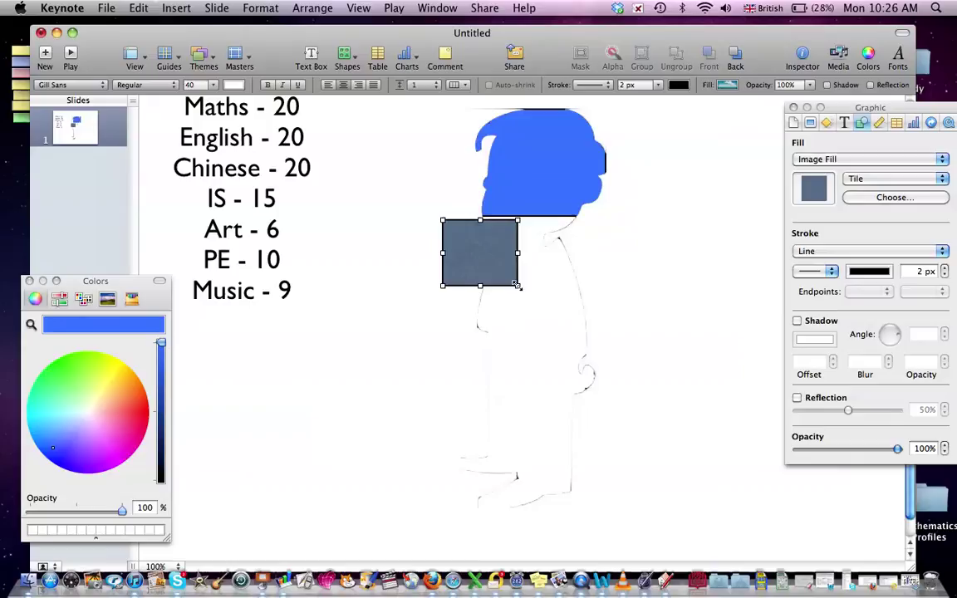
{"action": "left_click", "coordinate": [544, 191]}
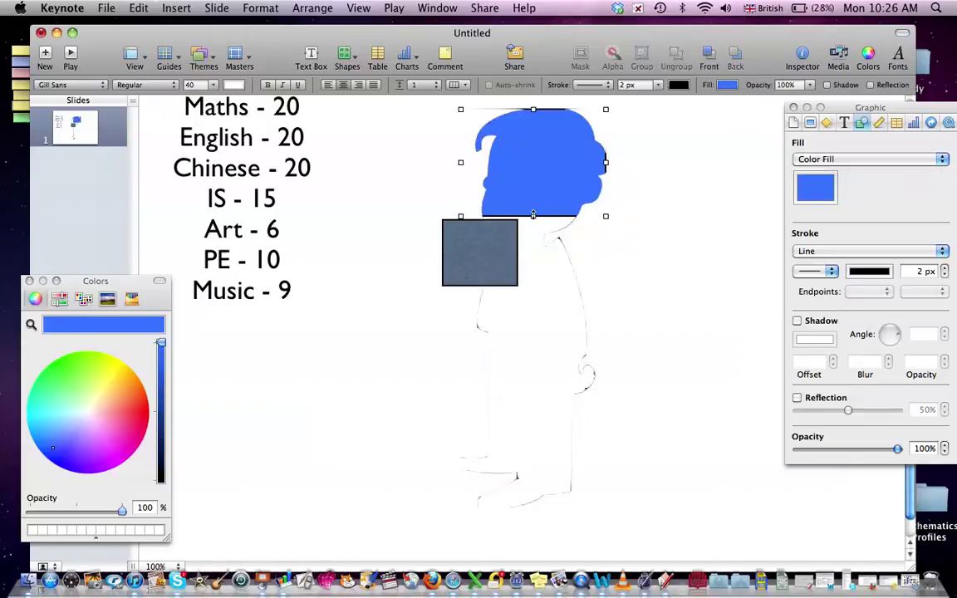
{"action": "left_click_drag", "start_coordinate": [533, 215], "coordinate": [533, 206]}
{"action": "left_click_drag", "start_coordinate": [493, 252], "coordinate": [625, 239]}
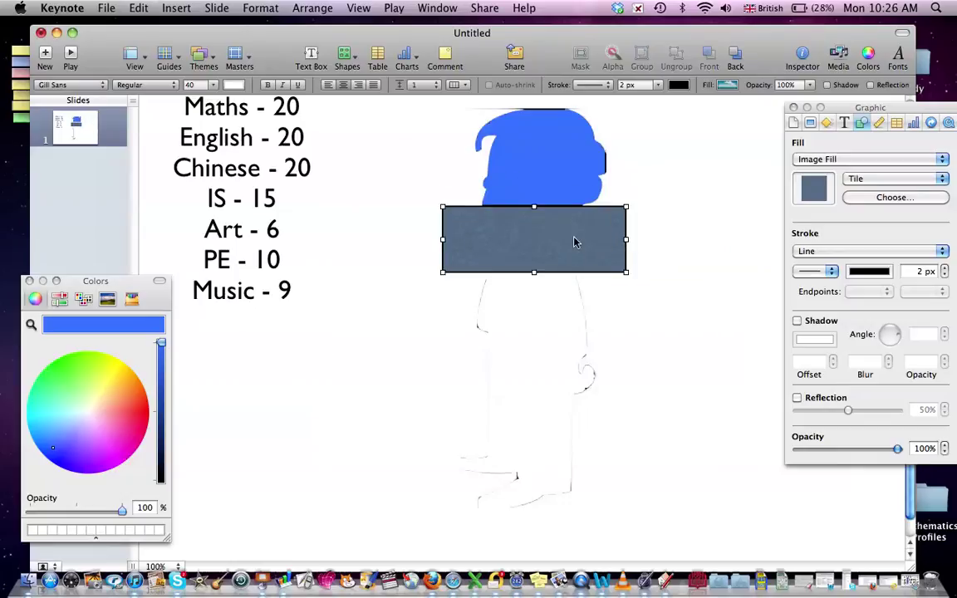
Fill the new rectangle solid pink-magenta and move the spare blue rectangle away from the figure
{"action": "left_click", "coordinate": [842, 159]}
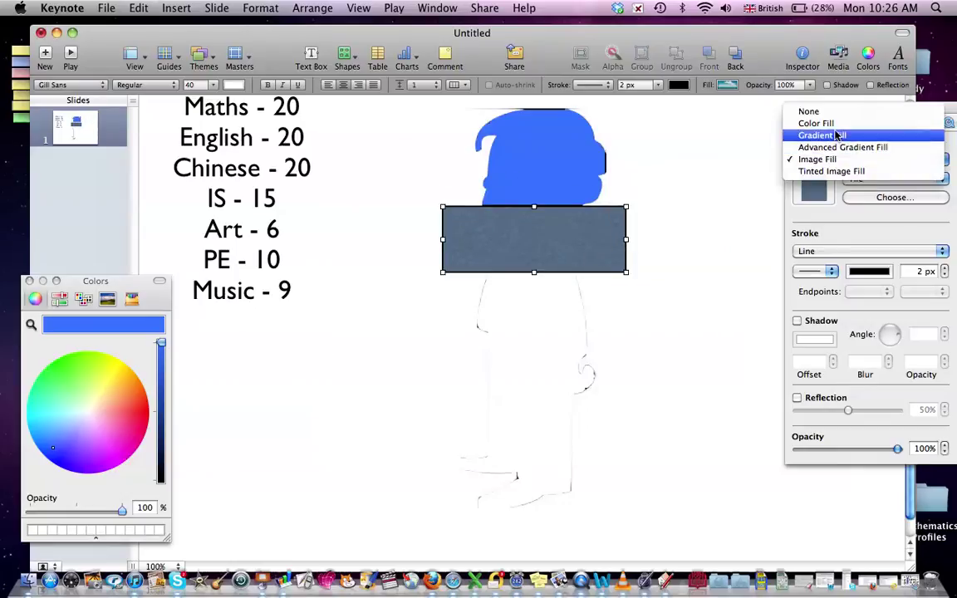
{"action": "left_click", "coordinate": [818, 123]}
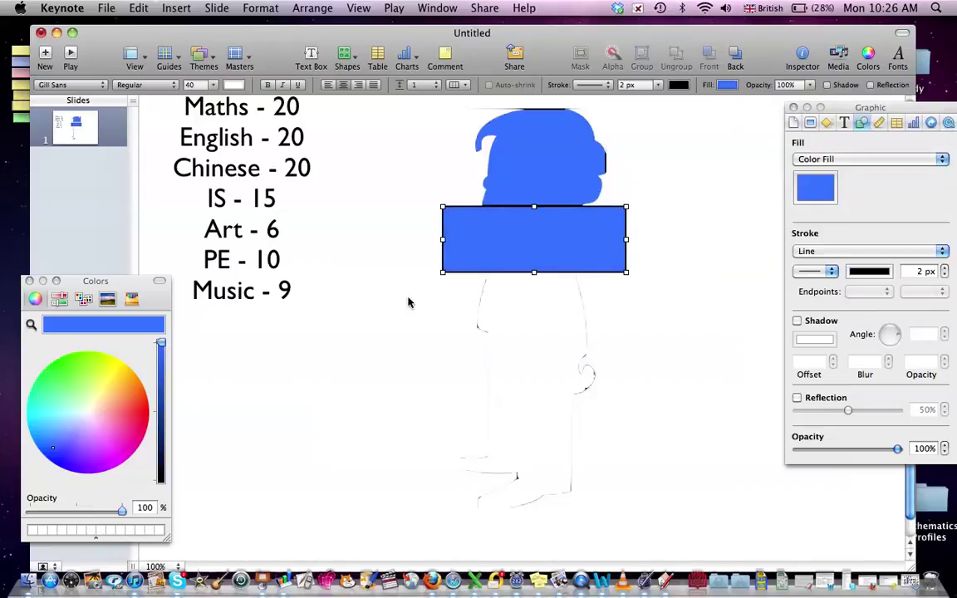
{"action": "left_click", "coordinate": [108, 457]}
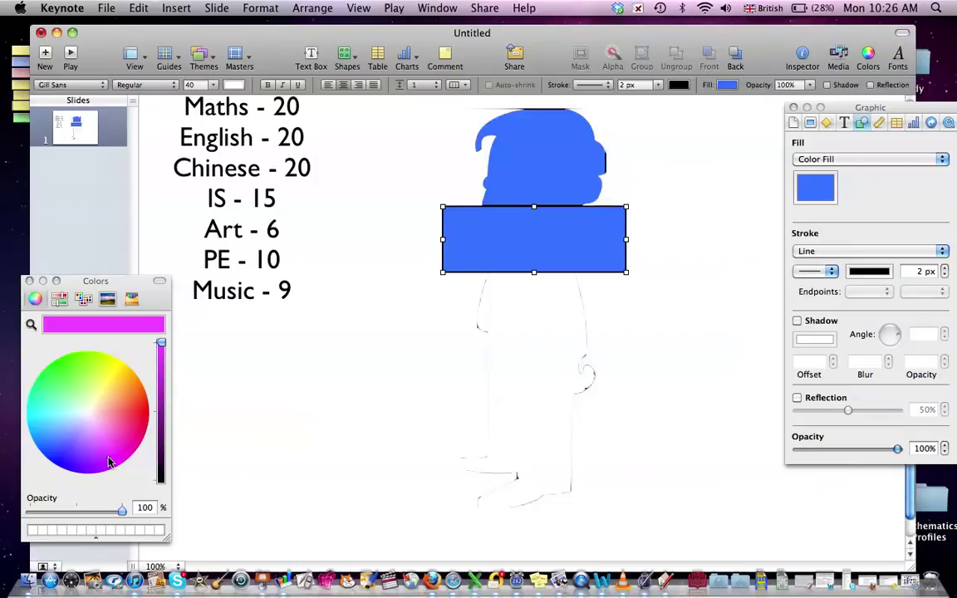
{"action": "left_click", "coordinate": [824, 161]}
{"action": "left_click", "coordinate": [825, 161]}
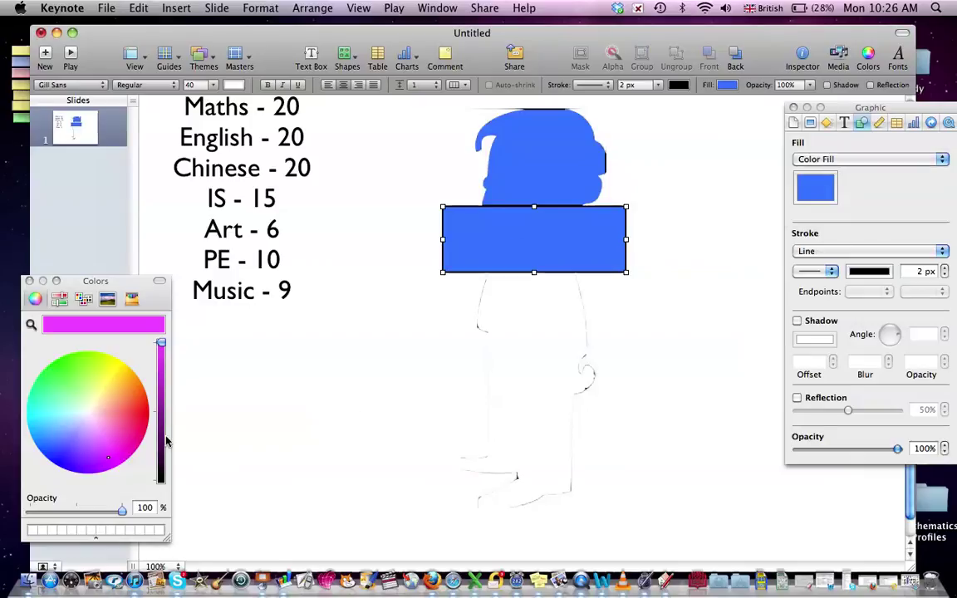
{"action": "left_click", "coordinate": [100, 453]}
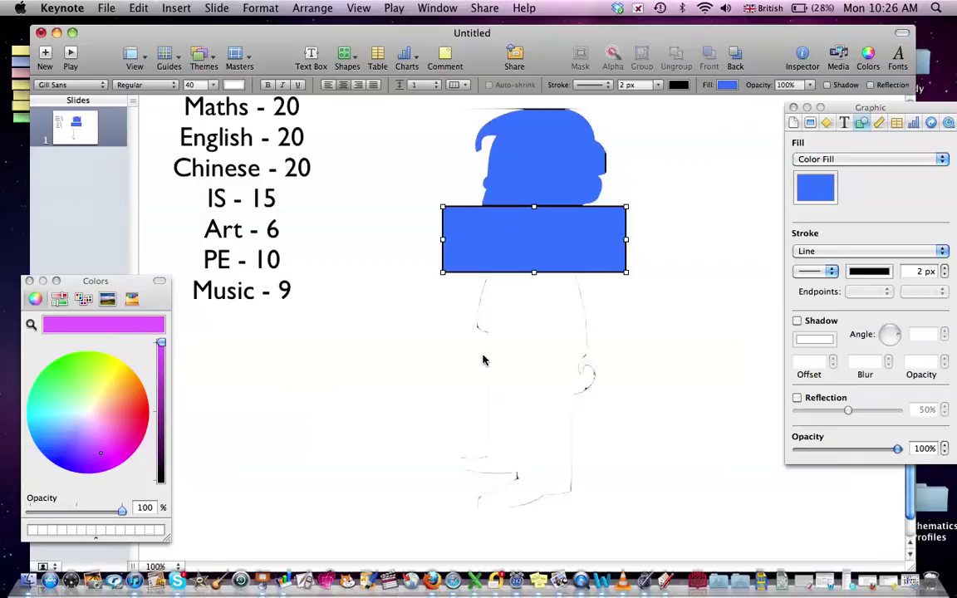
{"action": "left_click_drag", "start_coordinate": [523, 259], "coordinate": [384, 286]}
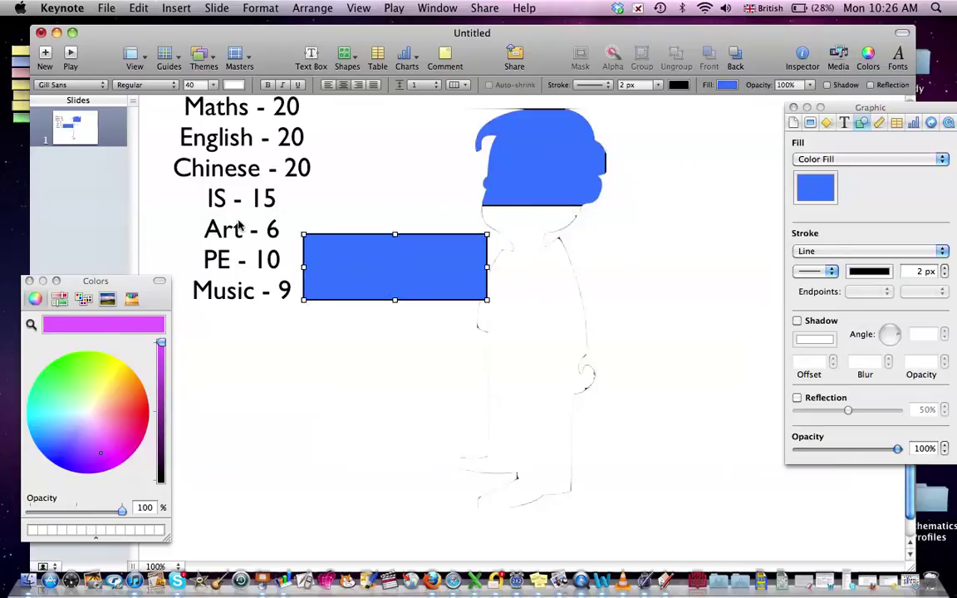
Delete the spare blue rectangle and insert a new square filled solid magenta
{"action": "key", "text": "Delete"}
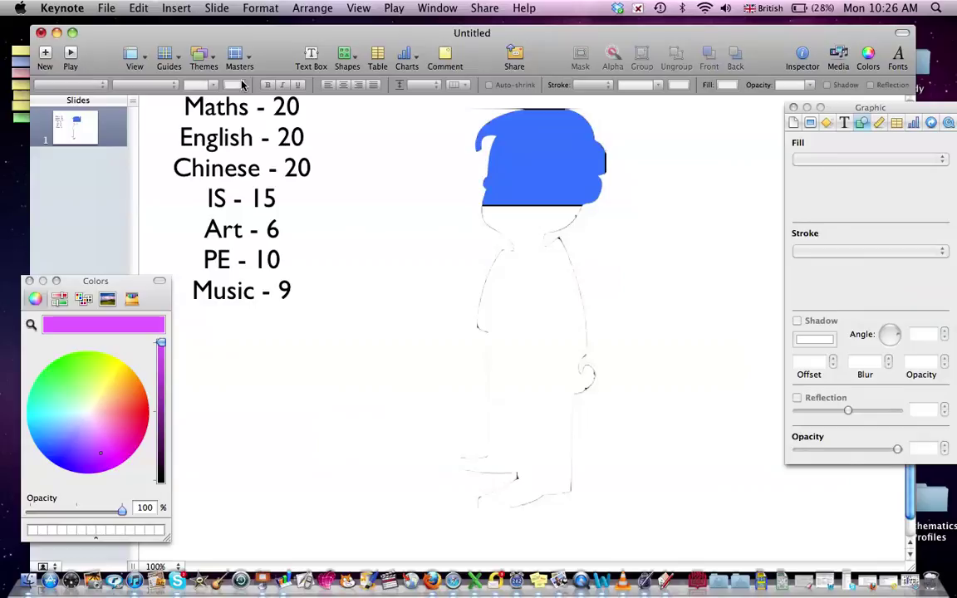
{"action": "left_click", "coordinate": [338, 57]}
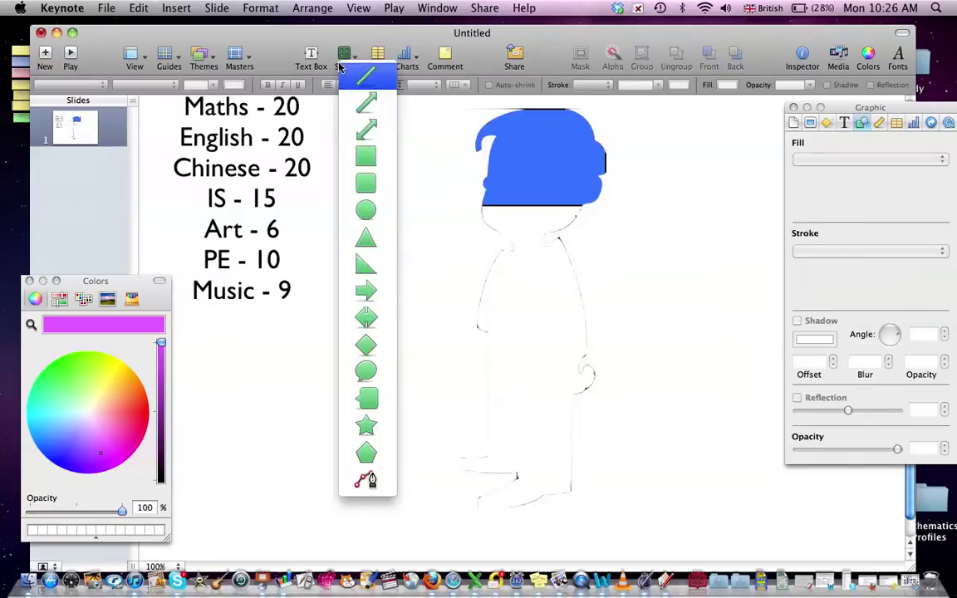
{"action": "left_click", "coordinate": [365, 154]}
{"action": "left_click_drag", "start_coordinate": [495, 285], "coordinate": [423, 289]}
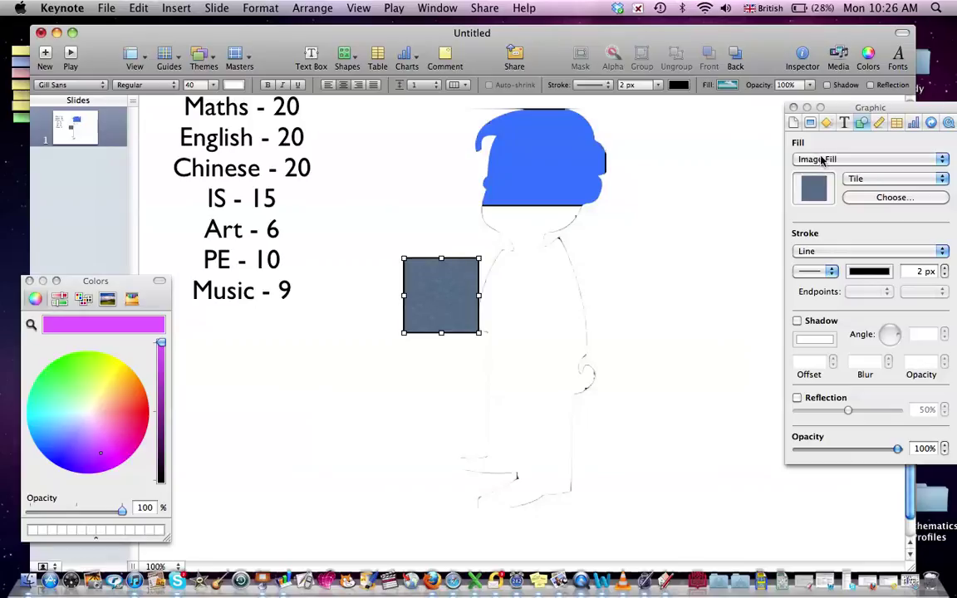
{"action": "left_click", "coordinate": [820, 159]}
{"action": "left_click", "coordinate": [821, 124]}
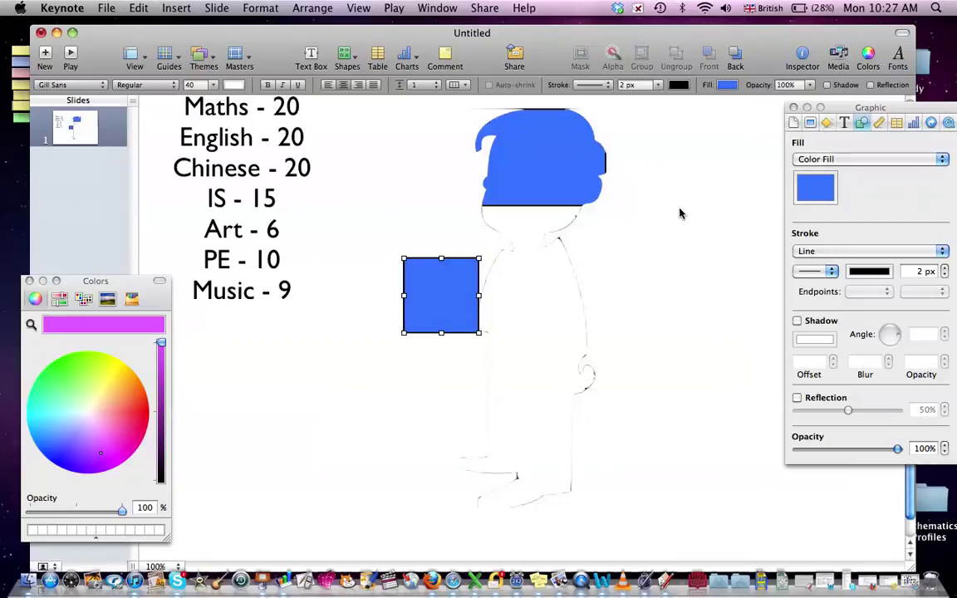
{"action": "left_click", "coordinate": [814, 190]}
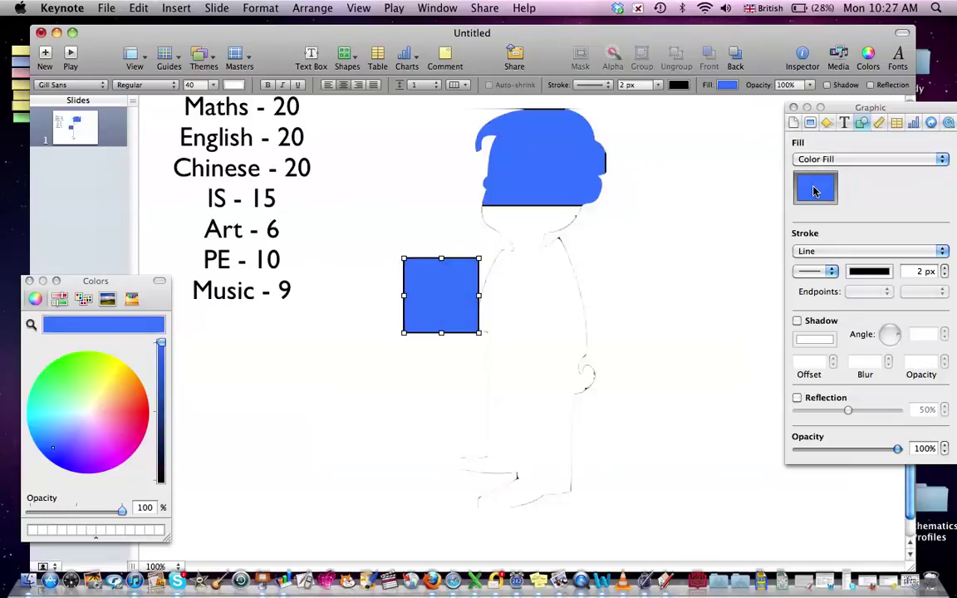
{"action": "left_click", "coordinate": [111, 453]}
Move the magenta rectangle onto the boy's torso and send it behind the figure
{"action": "left_click_drag", "start_coordinate": [467, 289], "coordinate": [624, 243]}
{"action": "right_click", "coordinate": [556, 247]}
{"action": "left_click", "coordinate": [572, 251]}
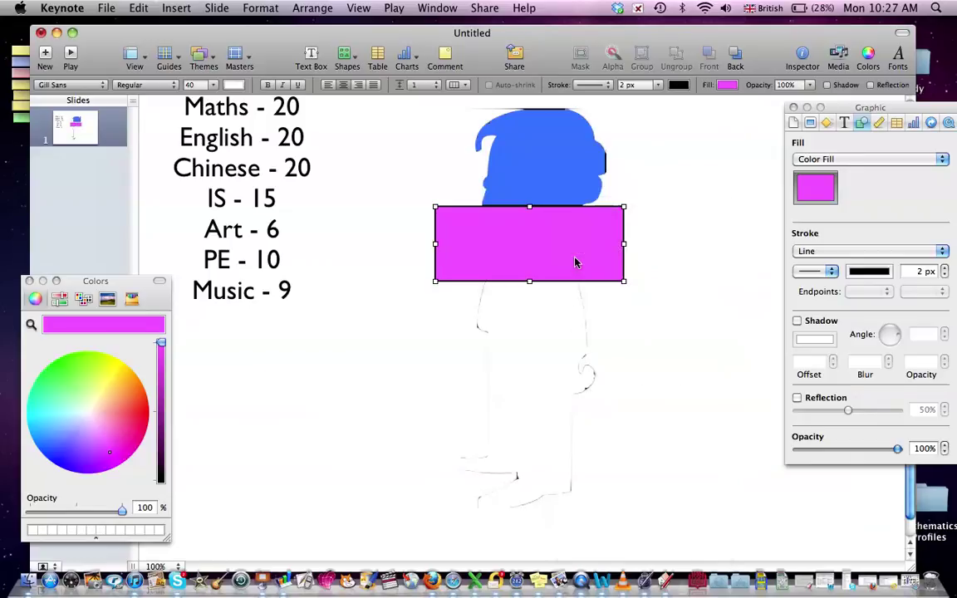
{"action": "right_click", "coordinate": [565, 247]}
{"action": "left_click", "coordinate": [572, 250]}
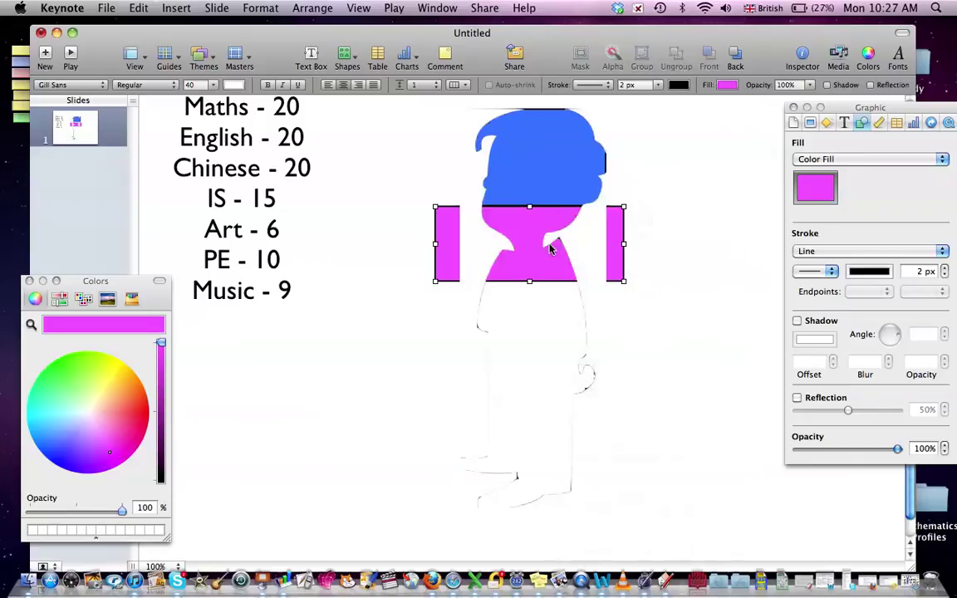
Trim the magenta band's sides and bottom to the torso, aligned under the blue head band
{"action": "left_click_drag", "start_coordinate": [438, 243], "coordinate": [461, 243]}
{"action": "left_click_drag", "start_coordinate": [625, 243], "coordinate": [606, 243]}
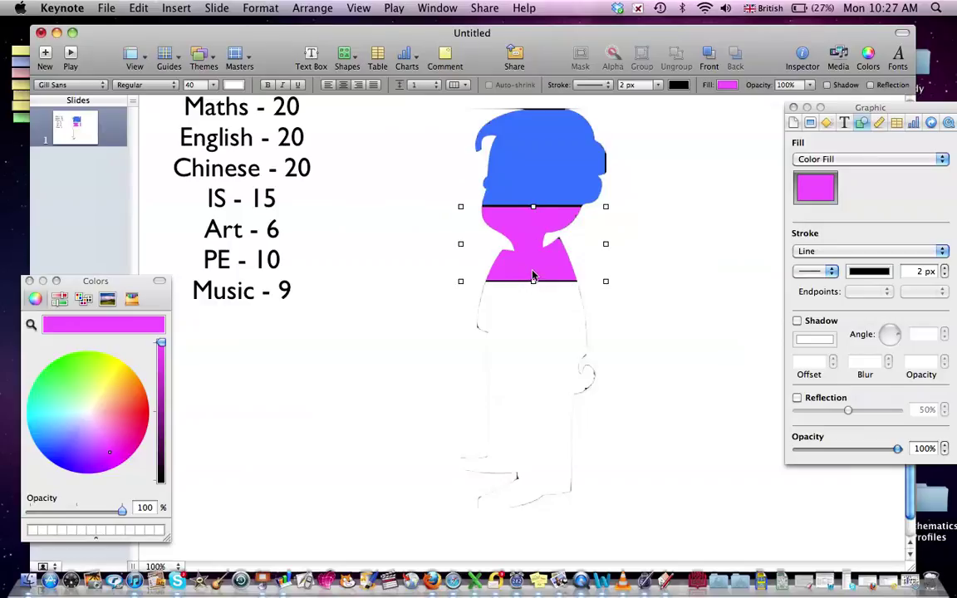
{"action": "mouse_move", "coordinate": [533, 280]}
{"action": "left_mouse_down"}
{"action": "mouse_move", "coordinate": [533, 295]}
{"action": "mouse_move", "coordinate": [532, 287]}
{"action": "left_mouse_up"}
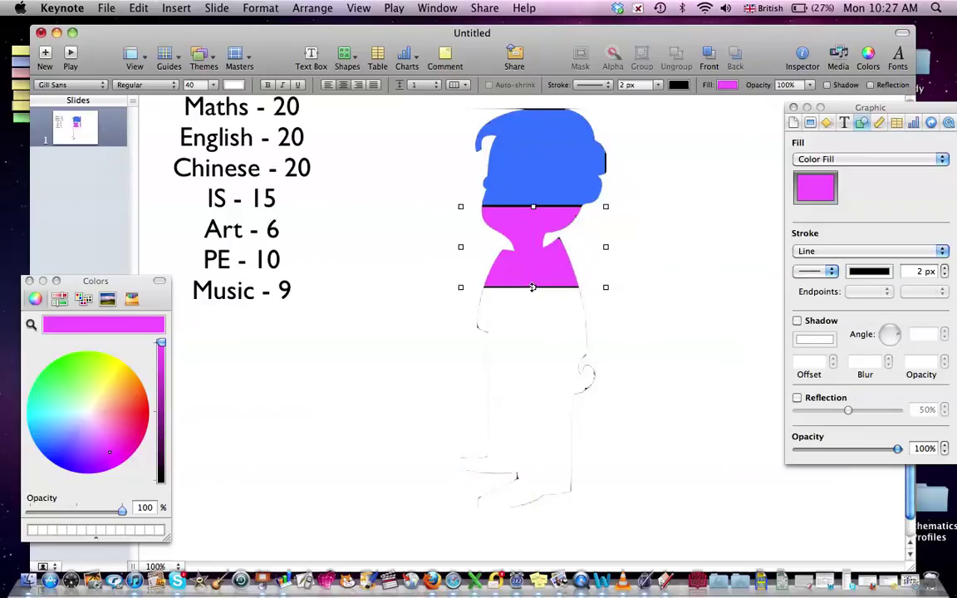
{"action": "left_click", "coordinate": [534, 200]}
{"action": "left_click_drag", "start_coordinate": [533, 205], "coordinate": [533, 202]}
{"action": "left_click", "coordinate": [534, 215]}
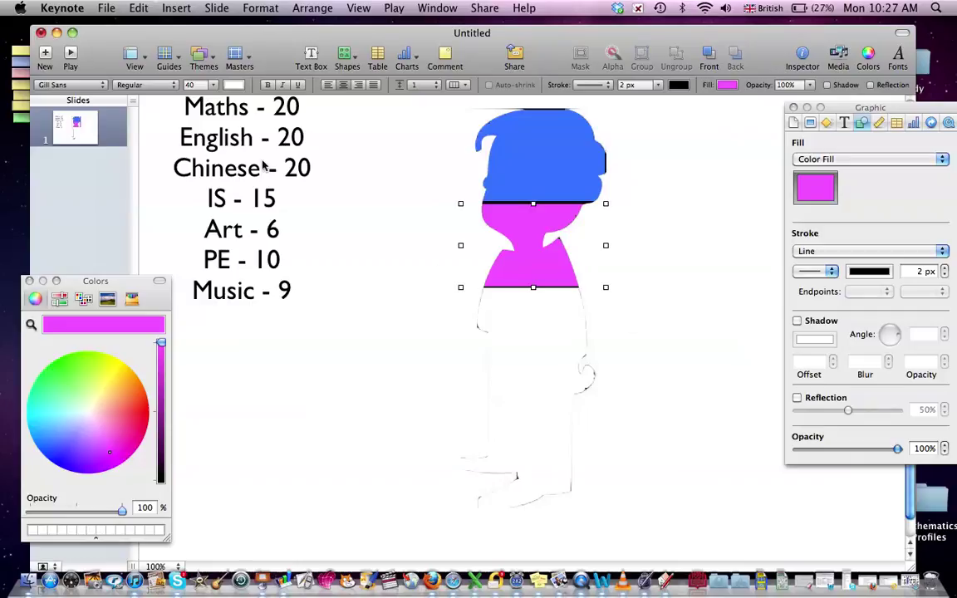
Add a text box on the blue head reading 'Maths'
{"action": "left_click", "coordinate": [313, 69]}
{"action": "left_click_drag", "start_coordinate": [510, 300], "coordinate": [531, 158]}
{"action": "double_click", "coordinate": [530, 158]}
{"action": "type", "text": "Maths"}
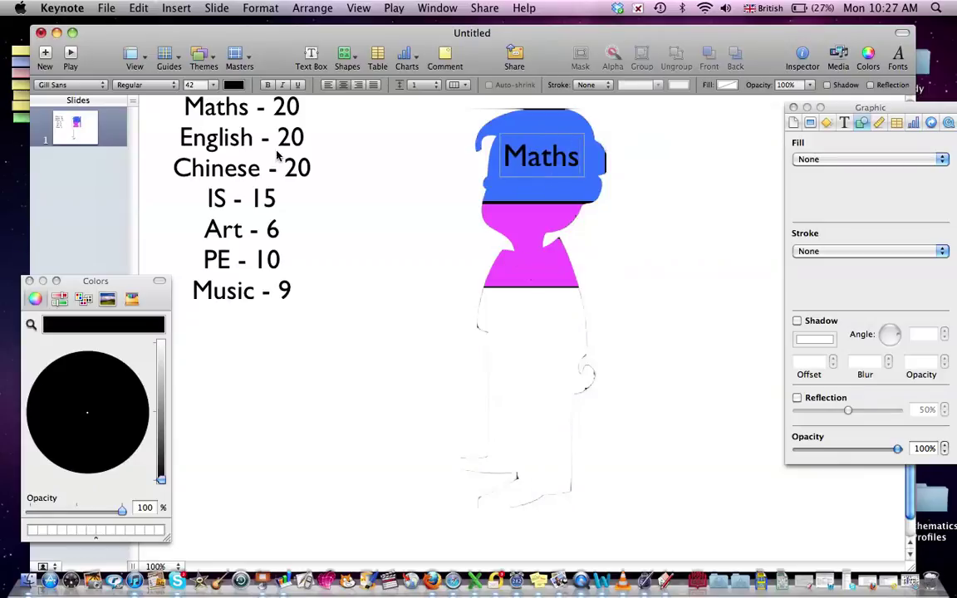
Add an 'English' text box on the pink torso and set it to 36 pt
{"action": "left_click", "coordinate": [304, 60]}
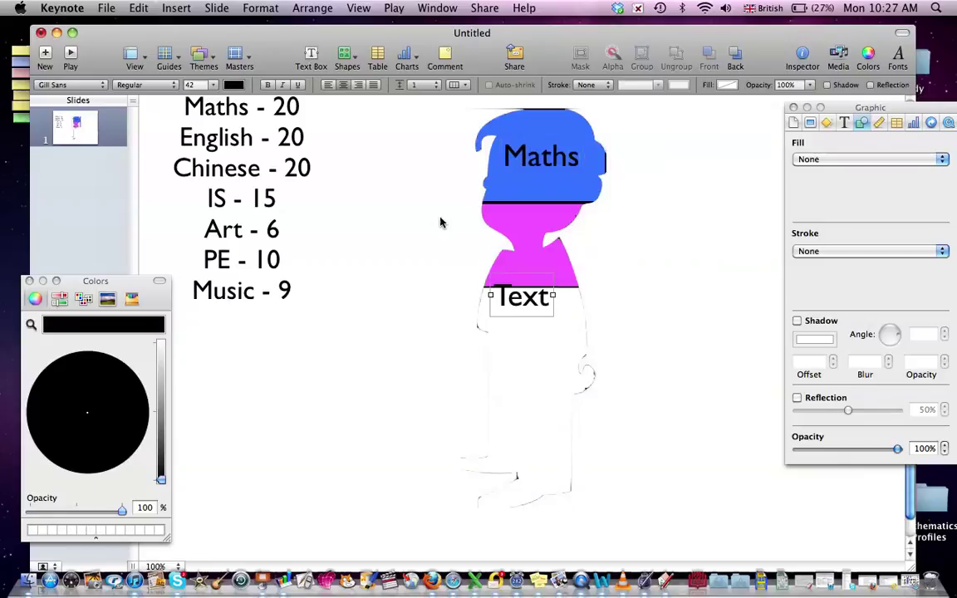
{"action": "left_click_drag", "start_coordinate": [504, 297], "coordinate": [520, 273]}
{"action": "double_click", "coordinate": [521, 273]}
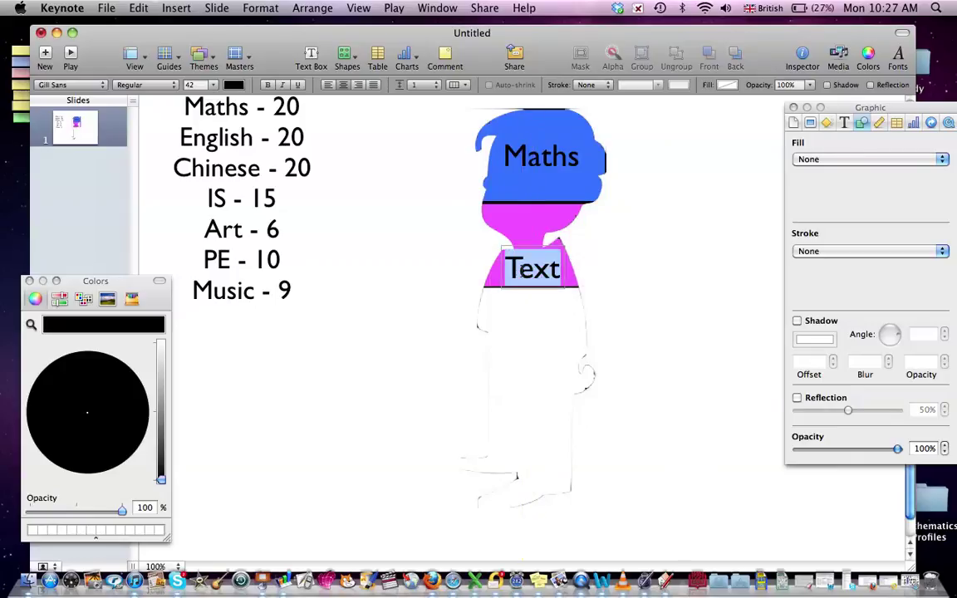
{"action": "type", "text": "English"}
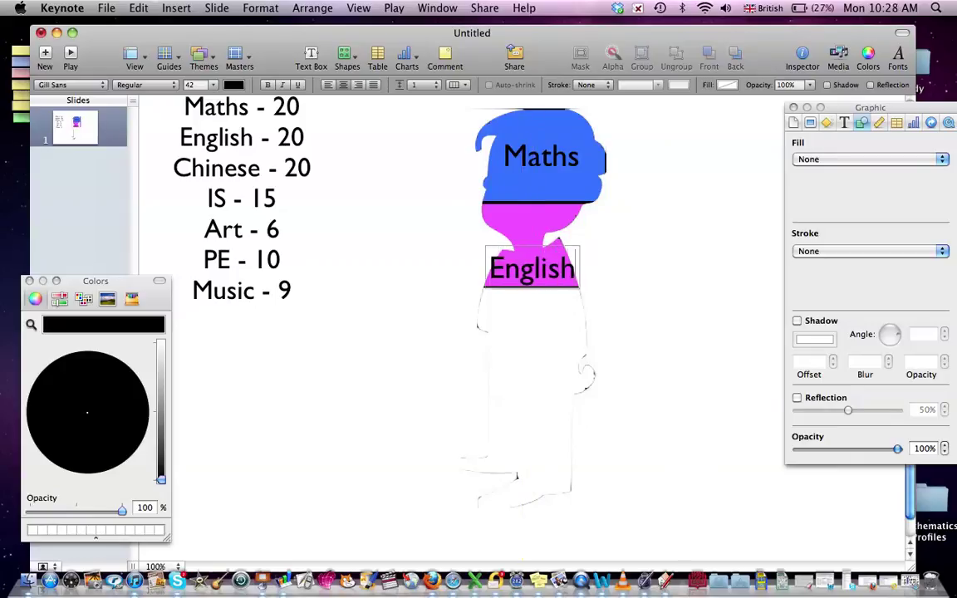
{"action": "double_click", "coordinate": [545, 267]}
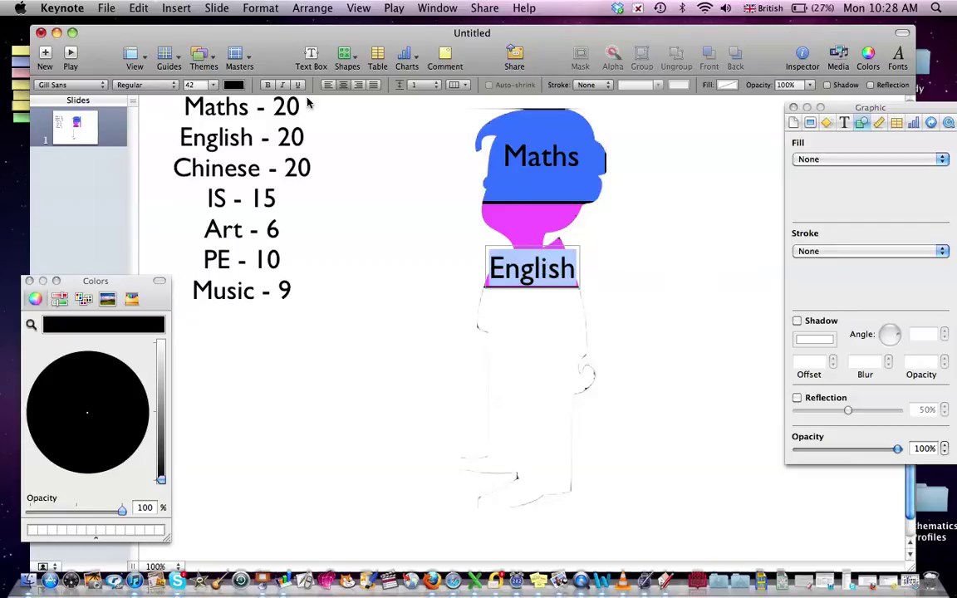
{"action": "left_click", "coordinate": [214, 85]}
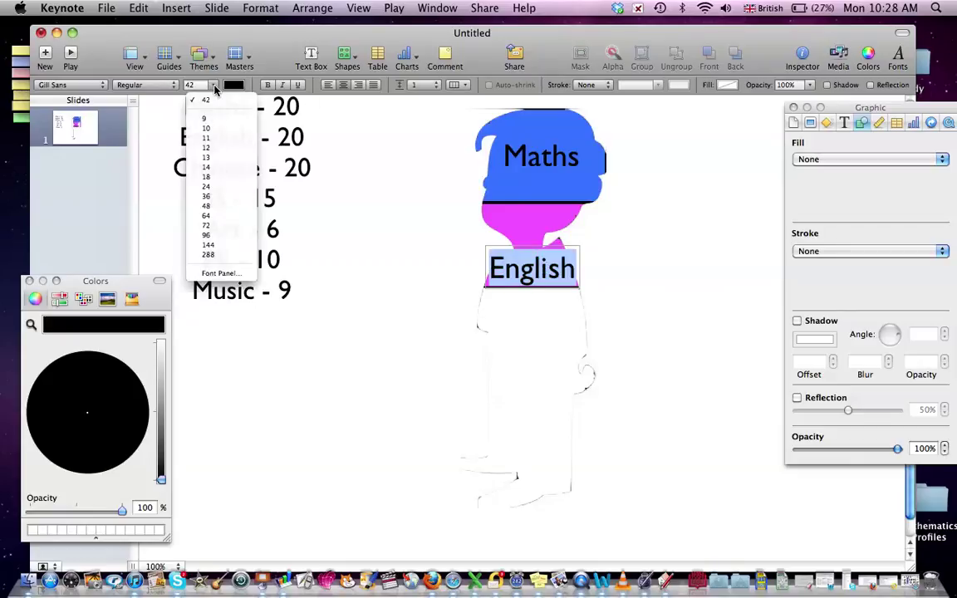
{"action": "left_click", "coordinate": [209, 196]}
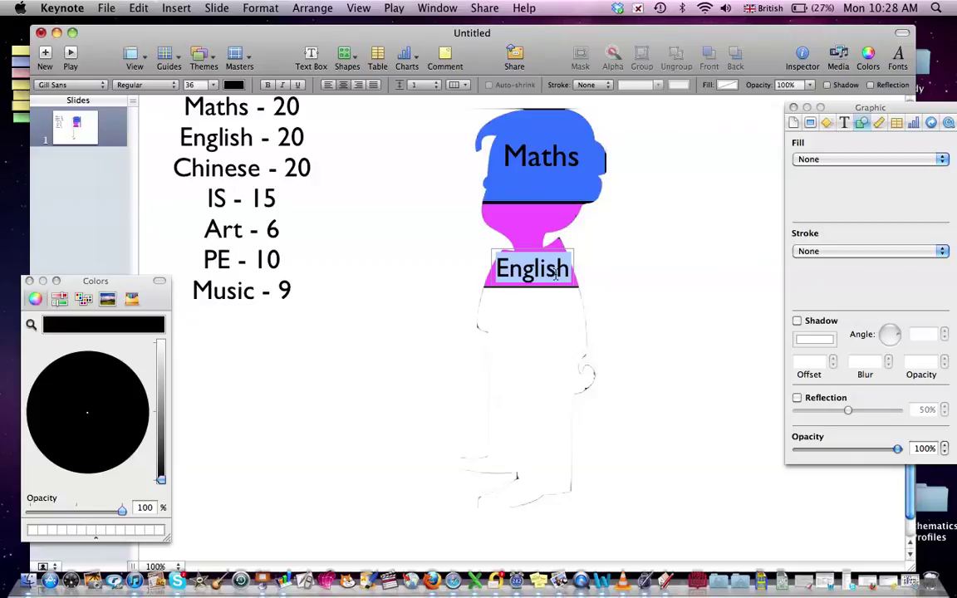
{"action": "left_click", "coordinate": [638, 279]}
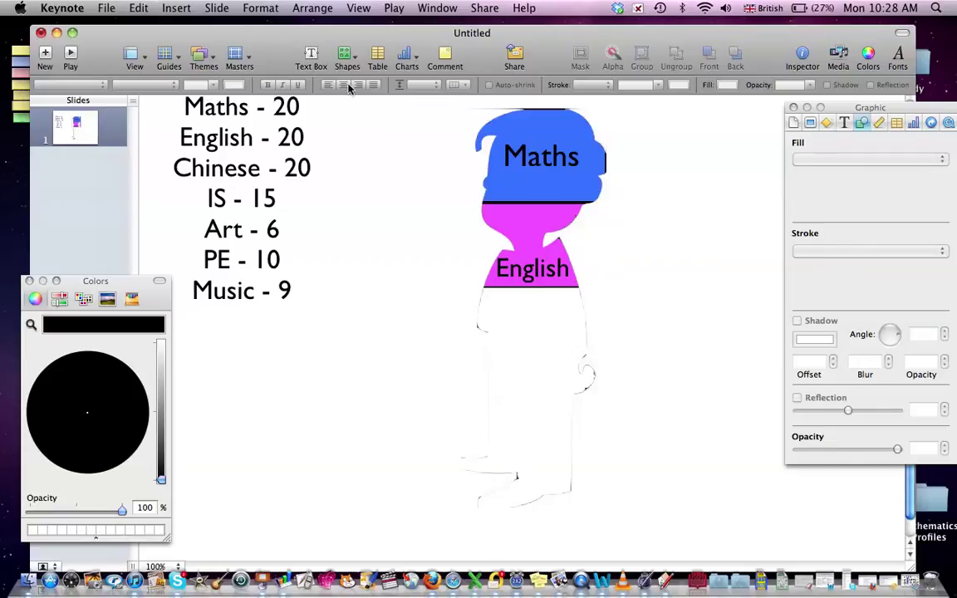
Insert a rectangle, send it behind the silhouette, and stretch it over the boy's lower body and legs
{"action": "left_click", "coordinate": [347, 57]}
{"action": "left_click", "coordinate": [365, 154]}
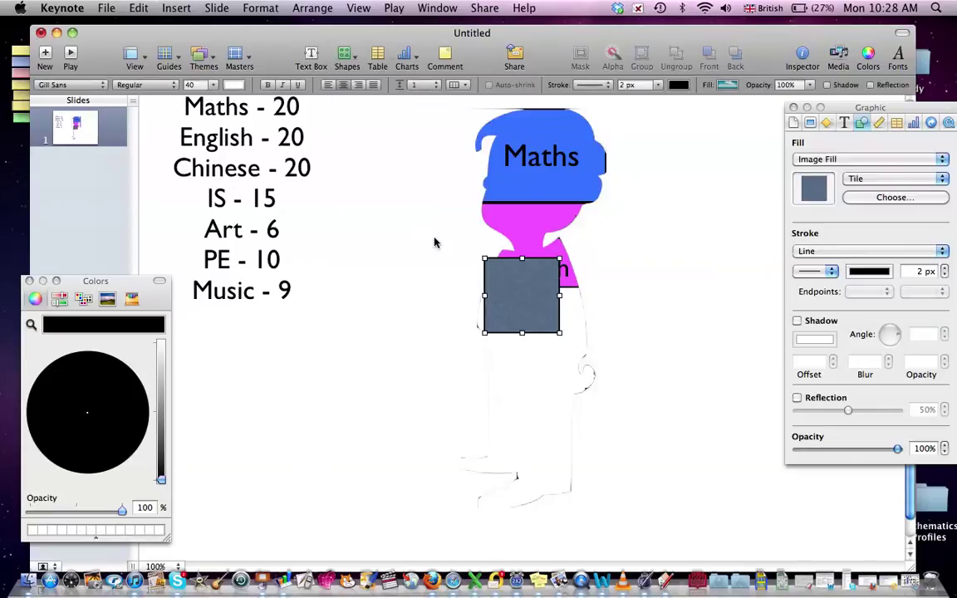
{"action": "left_click_drag", "start_coordinate": [504, 296], "coordinate": [486, 314]}
{"action": "right_click", "coordinate": [486, 314]}
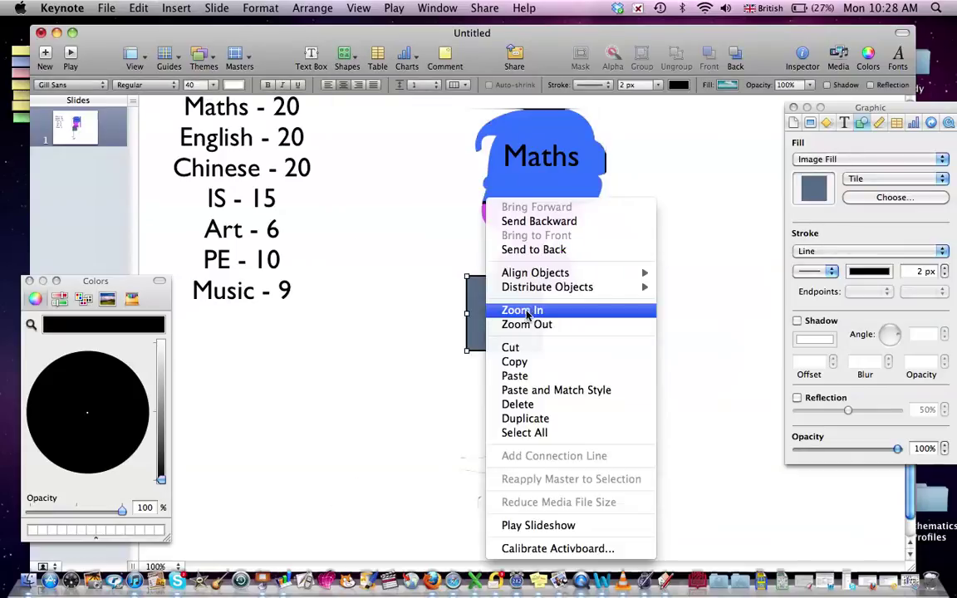
{"action": "left_click", "coordinate": [544, 250]}
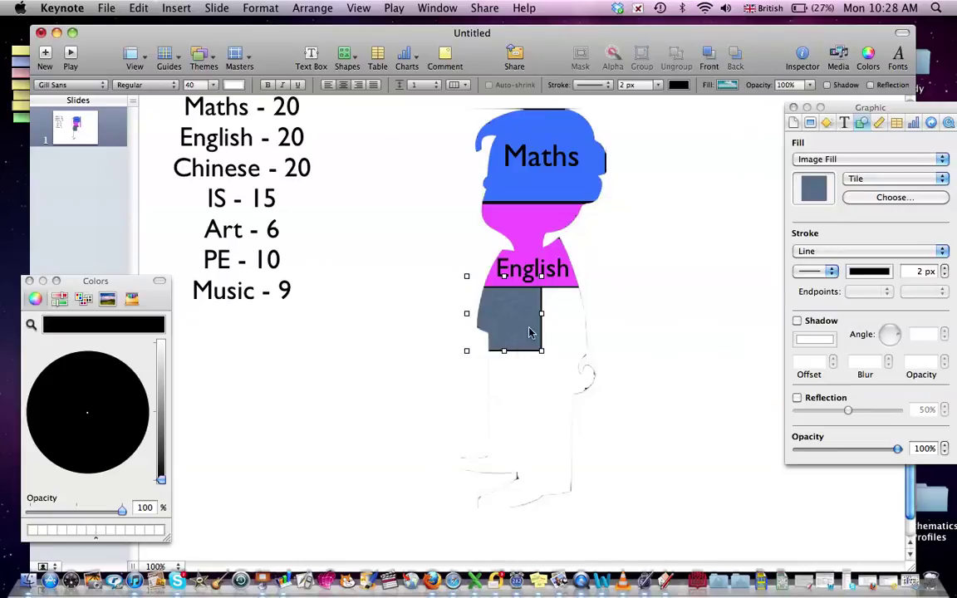
{"action": "left_click_drag", "start_coordinate": [541, 352], "coordinate": [592, 508]}
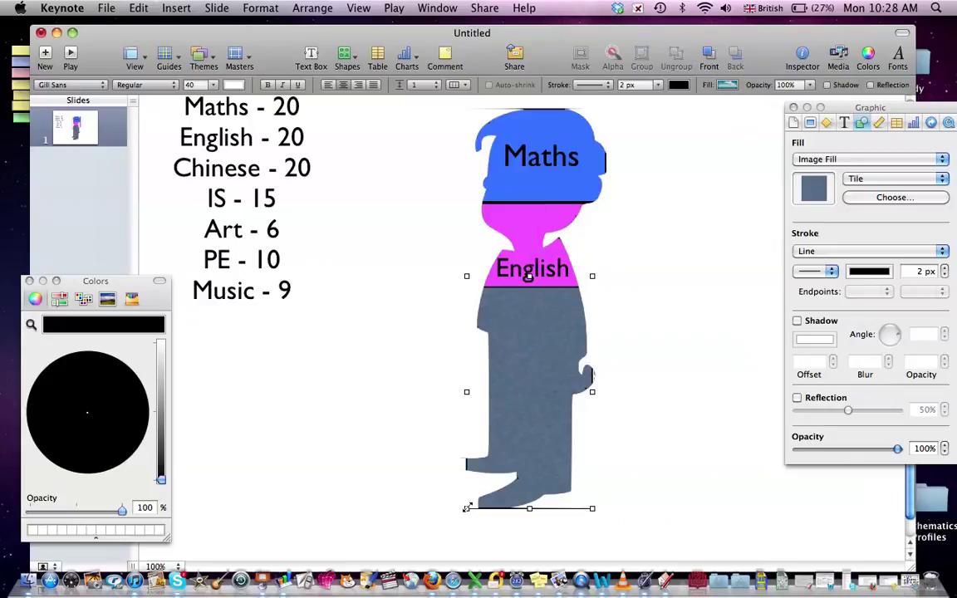
{"action": "left_click_drag", "start_coordinate": [466, 507], "coordinate": [460, 507]}
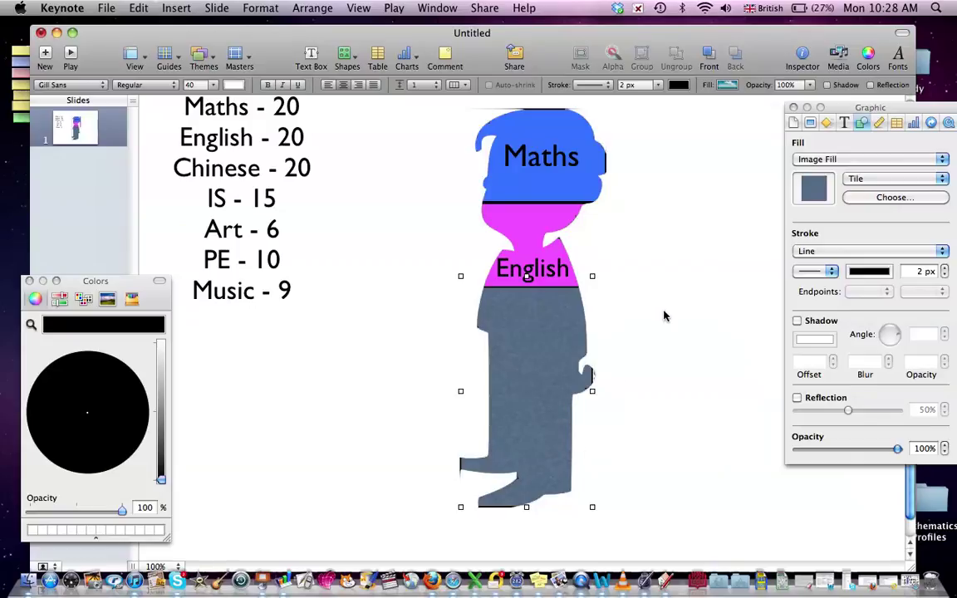
{"action": "scroll", "coordinate": [669, 314], "scroll_direction": "up", "scroll_amount": 2}
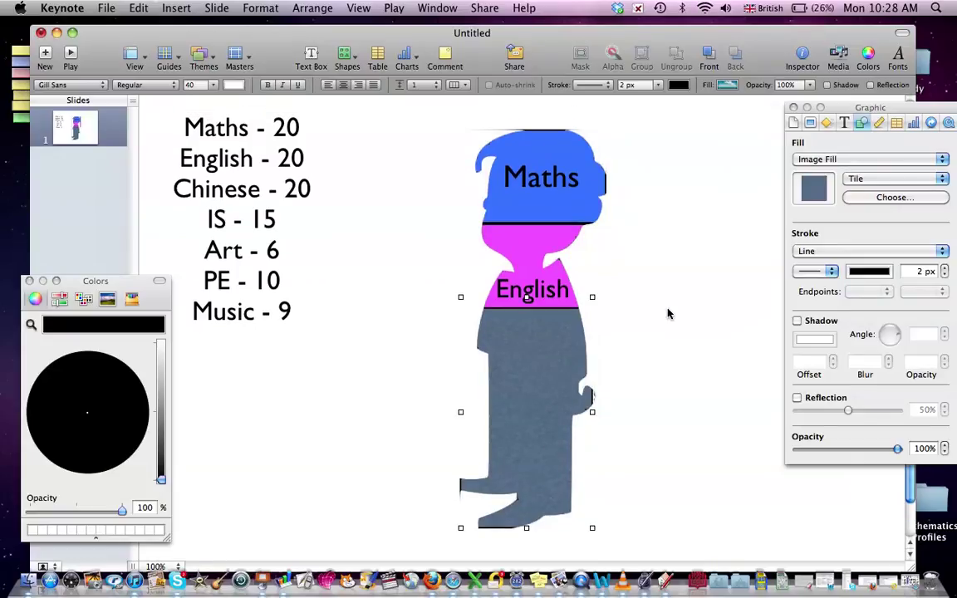